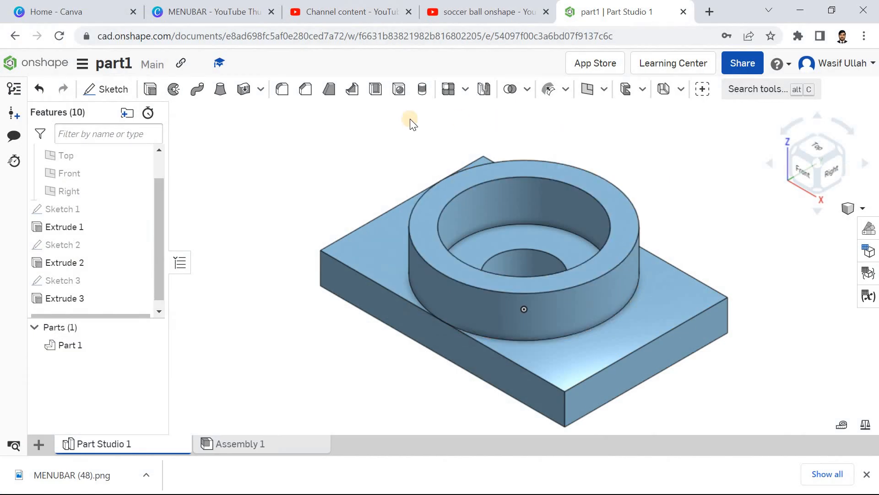
Create a new document named dfdg
click(46, 69)
click(89, 98)
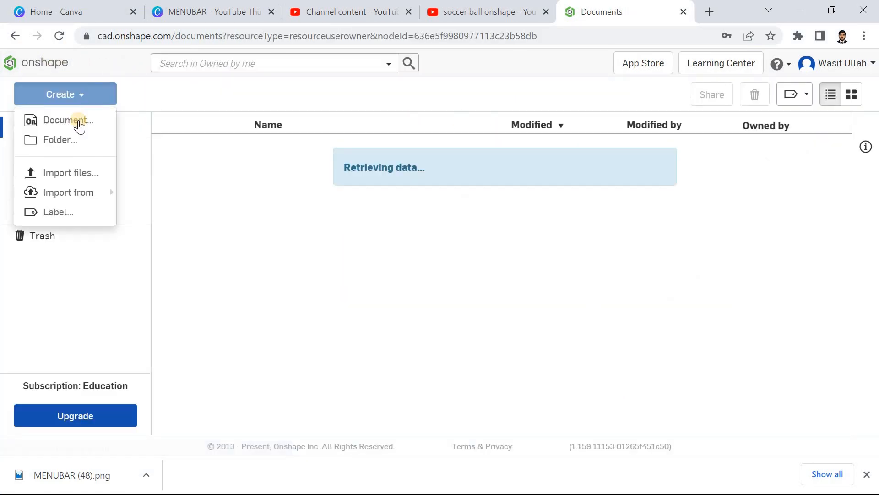
click(73, 120)
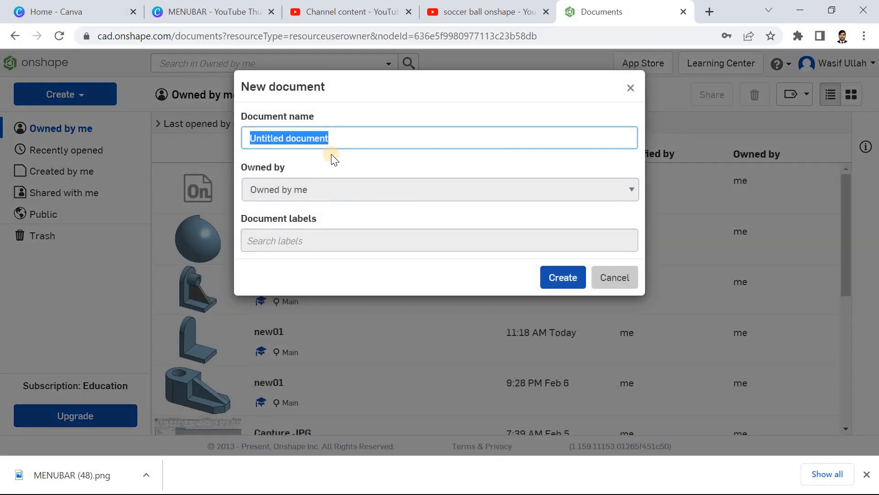
text(drag)
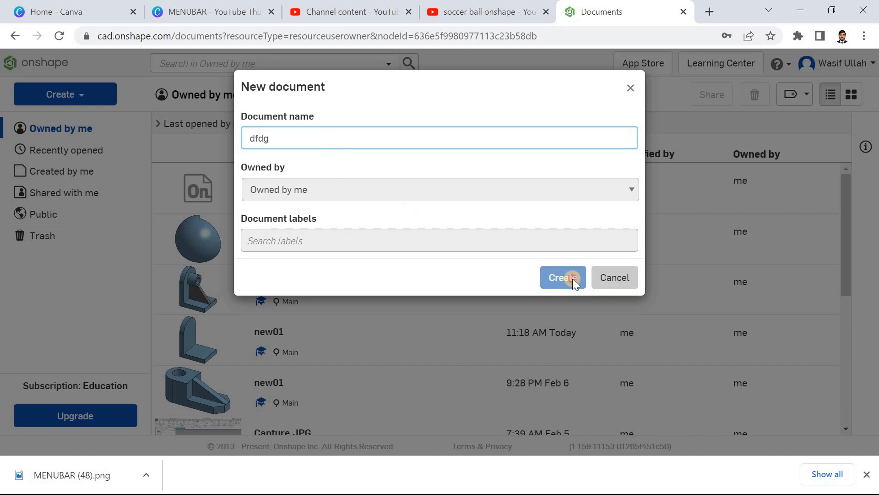
click(572, 277)
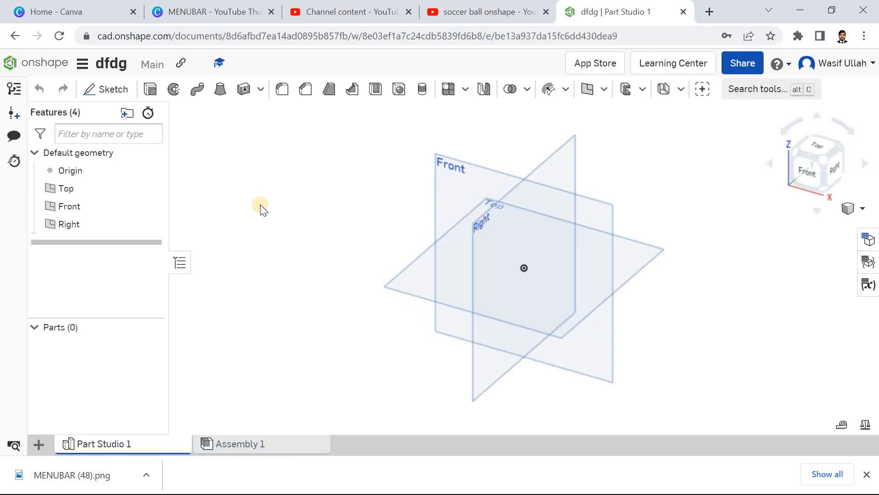
Start a sketch on the Top plane, viewed face-on, and hide the Top, Front and Right planes
key(shift+s)
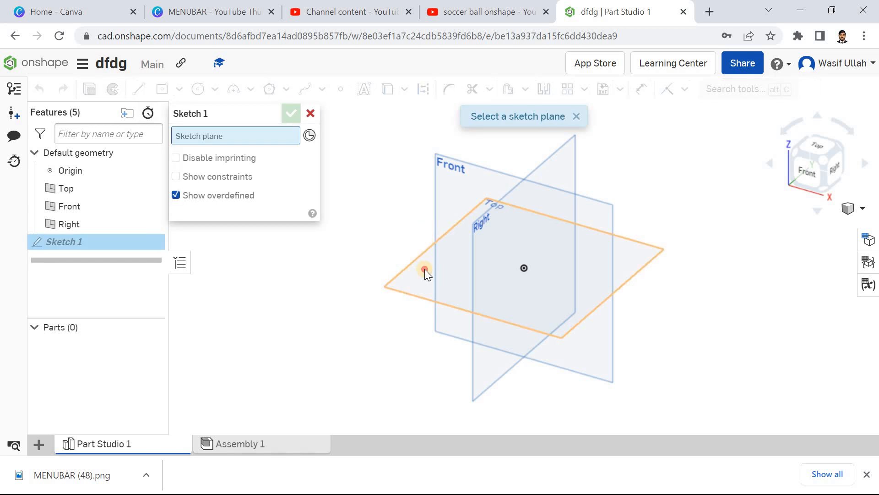
click(424, 268)
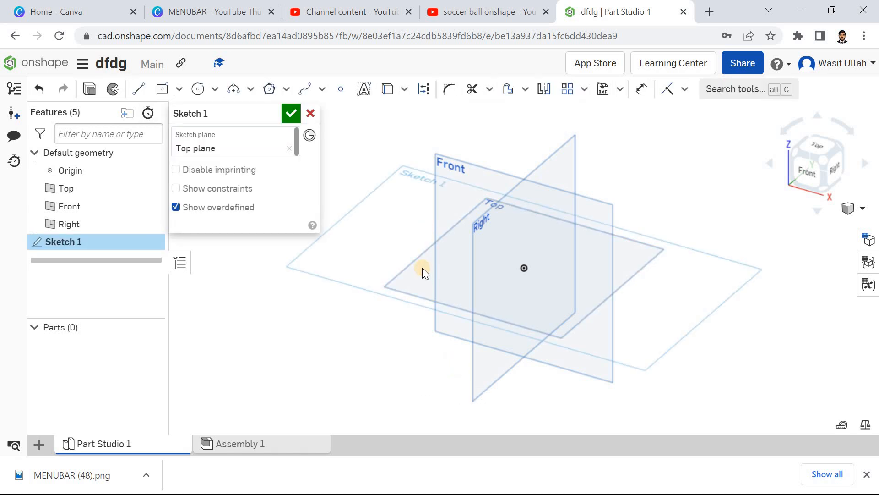
key(n)
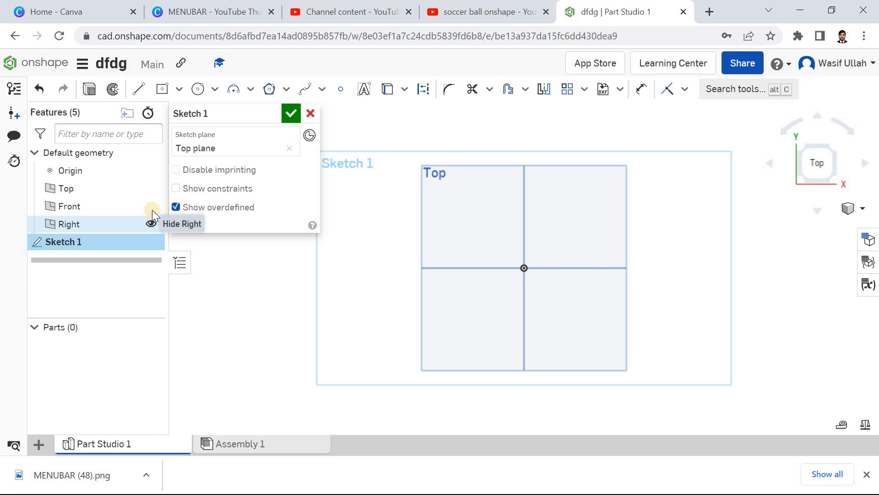
click(152, 223)
click(152, 206)
click(152, 189)
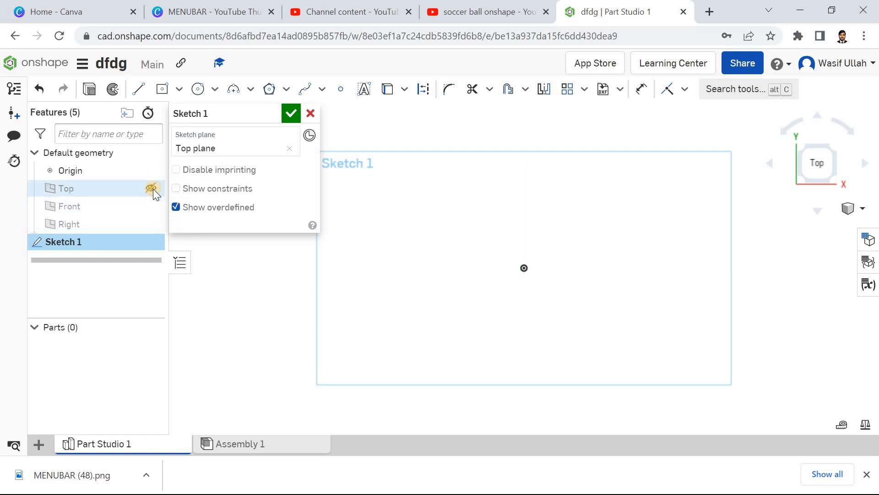
Sketch a center-point rectangle about 171.5 by 84.5 mm, centred on the origin
click(170, 94)
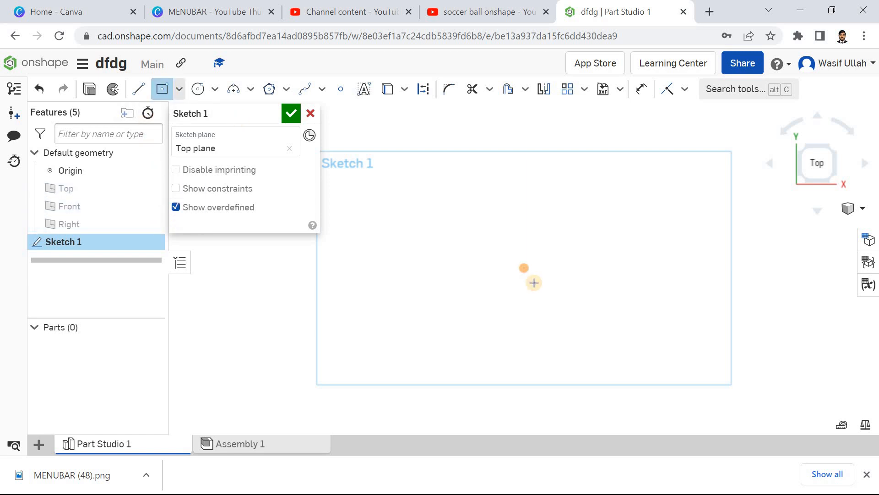
click(524, 268)
click(407, 211)
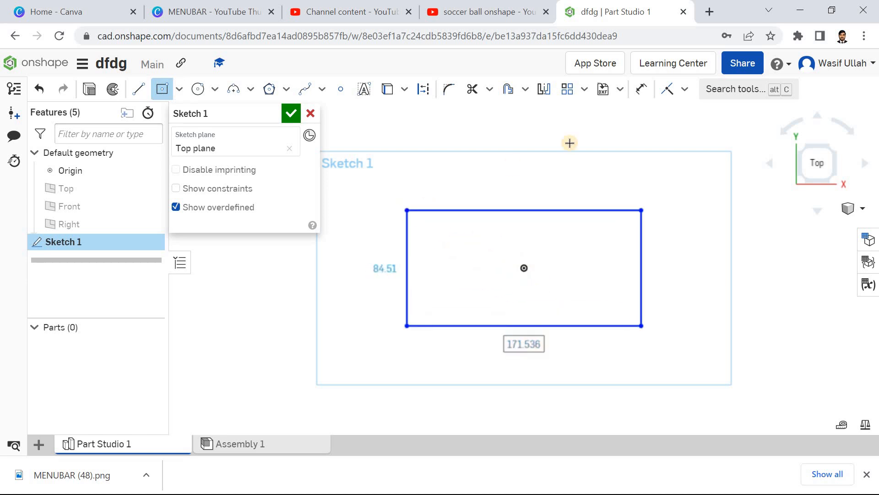
Dimension the rectangle to 120 mm wide and 80 mm high, and finish the sketch
click(642, 92)
click(534, 210)
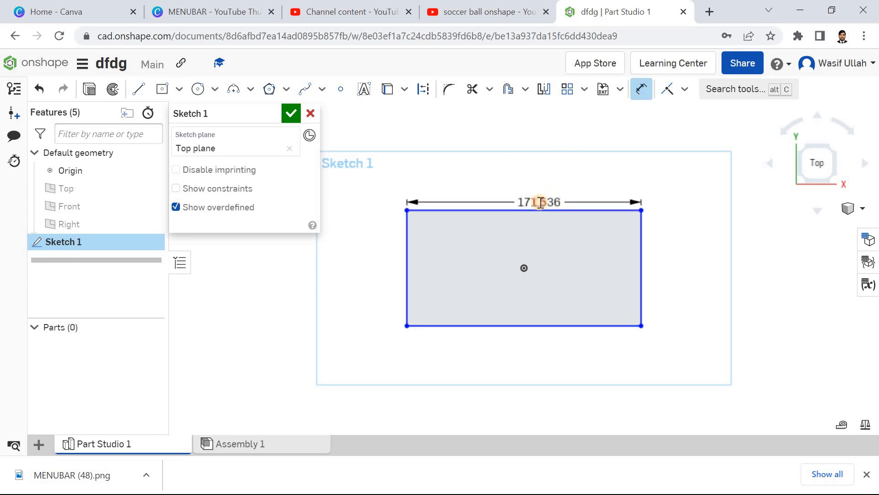
click(540, 203)
text(120)
key(Return)
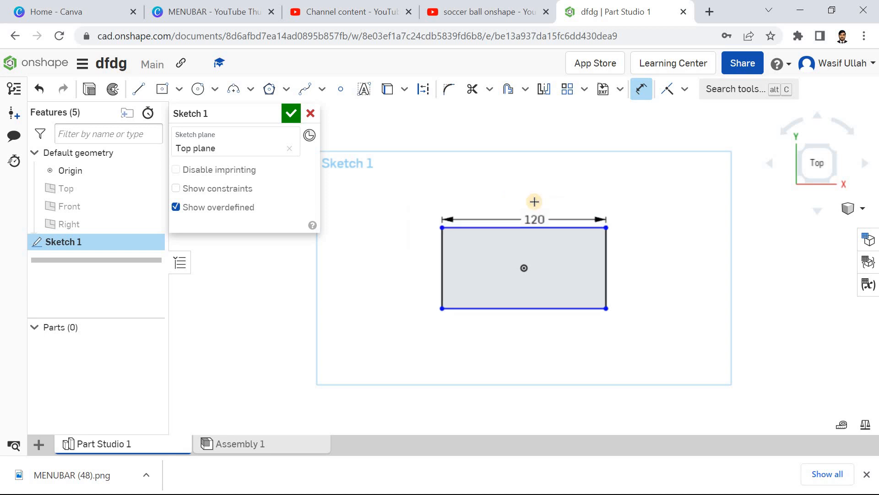
click(442, 250)
click(460, 253)
text(80)
key(Return)
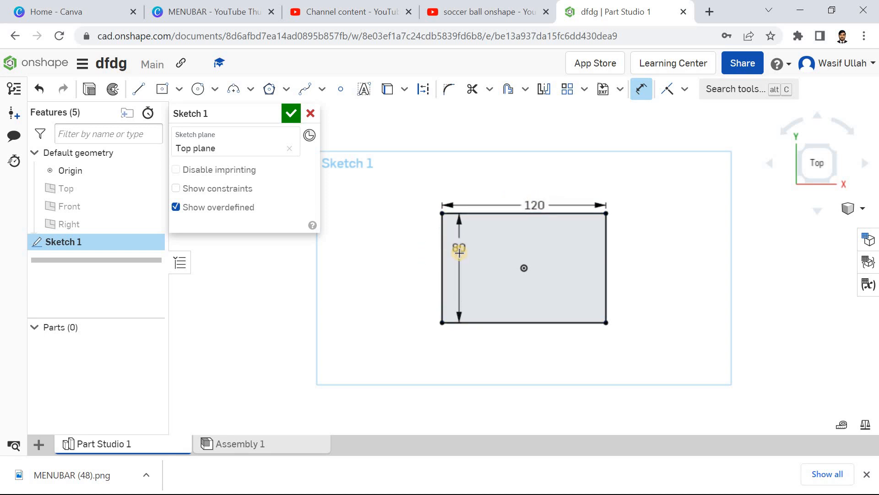
click(290, 117)
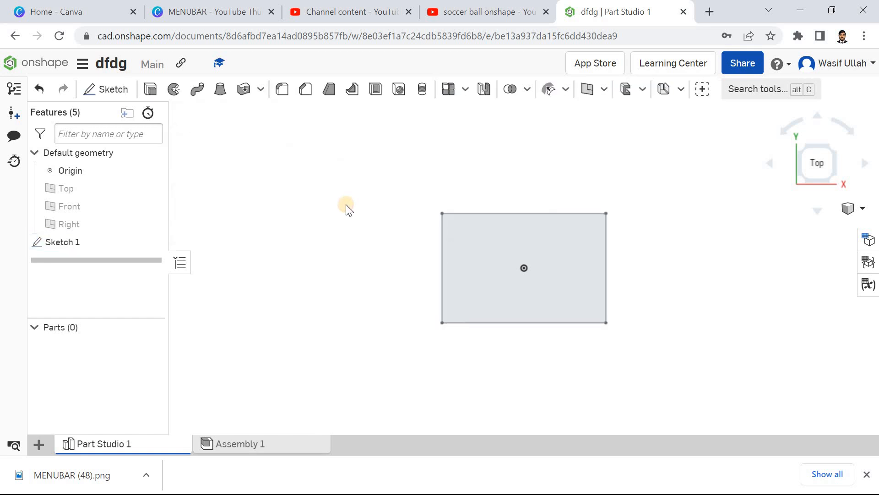
Extrude the rectangle 15 mm as a new solid to form the base plate
right_click(354, 236)
click(368, 257)
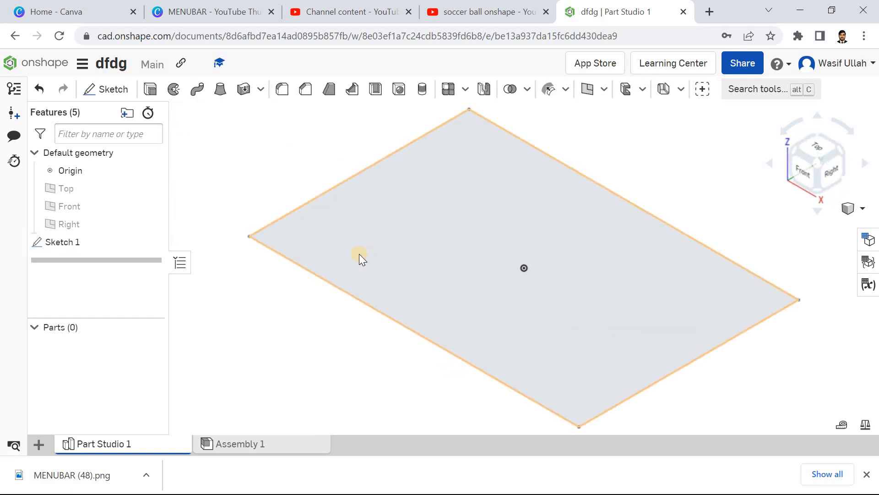
click(148, 89)
click(388, 221)
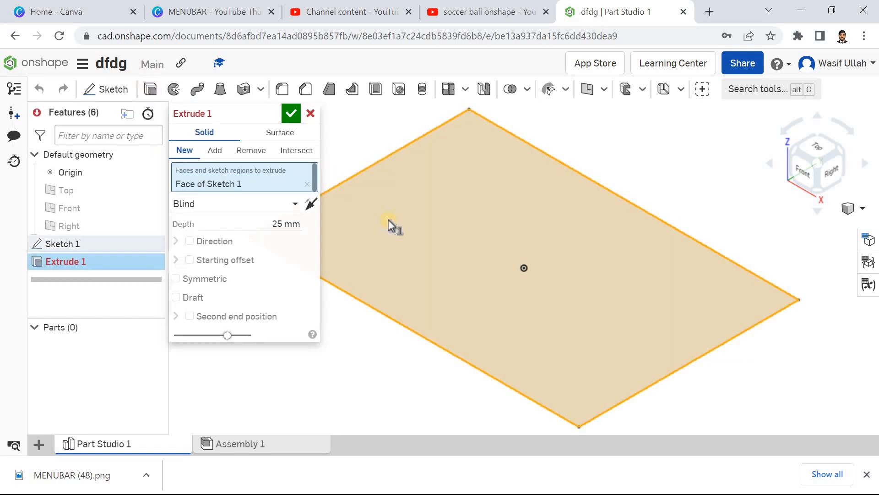
click(273, 223)
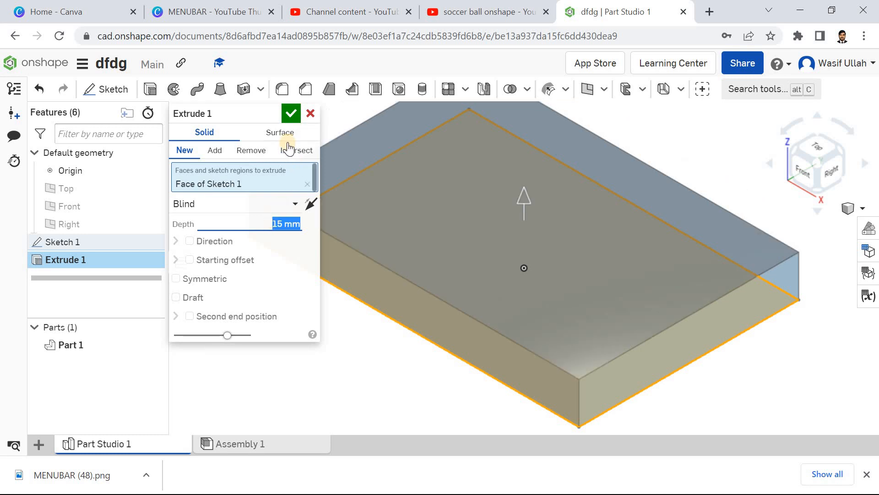
click(292, 113)
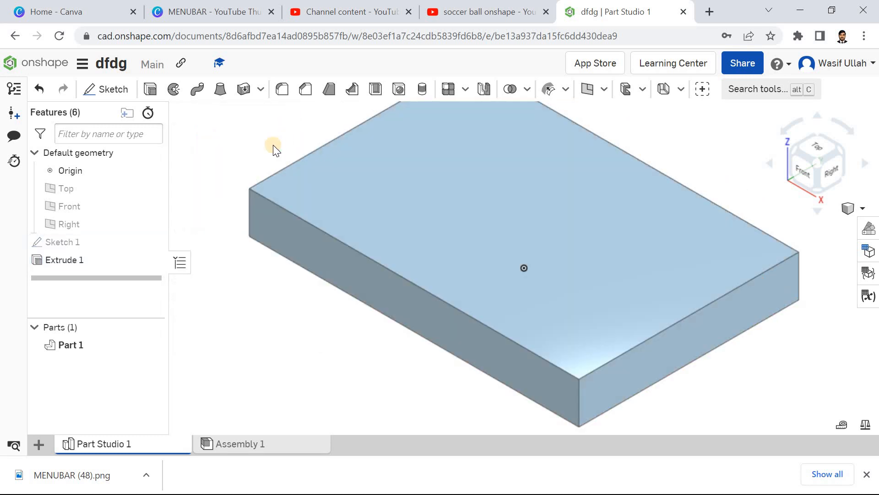
On the plate's top face, sketch two origin-centred circles: one tangent to the long edges, 80 mm in diameter, and an inner one about 51 mm
right_click(263, 163)
click(268, 192)
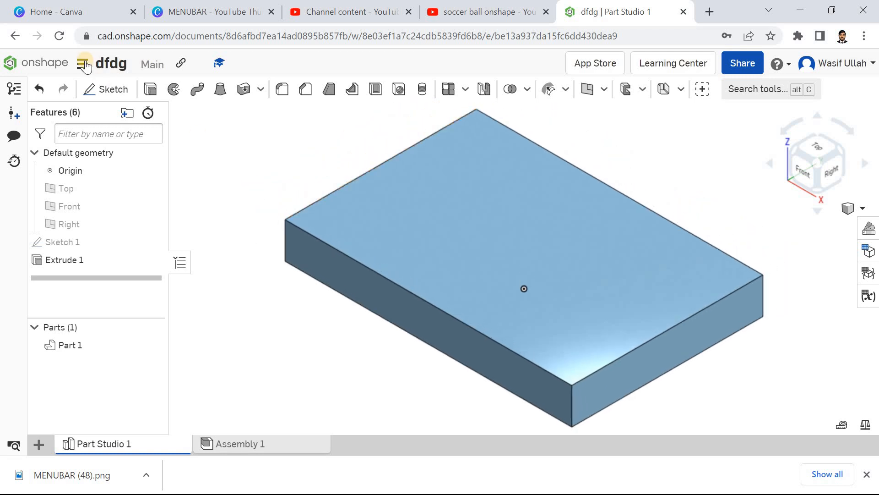
click(101, 89)
click(382, 173)
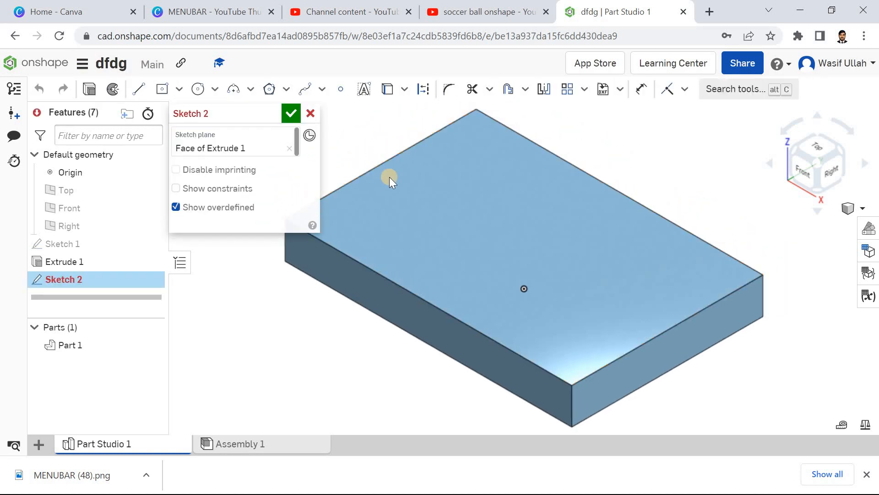
key(n)
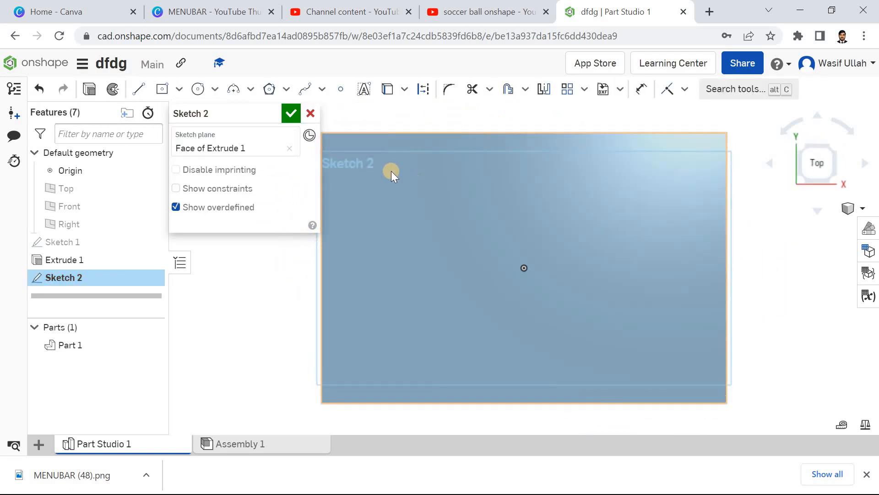
click(198, 88)
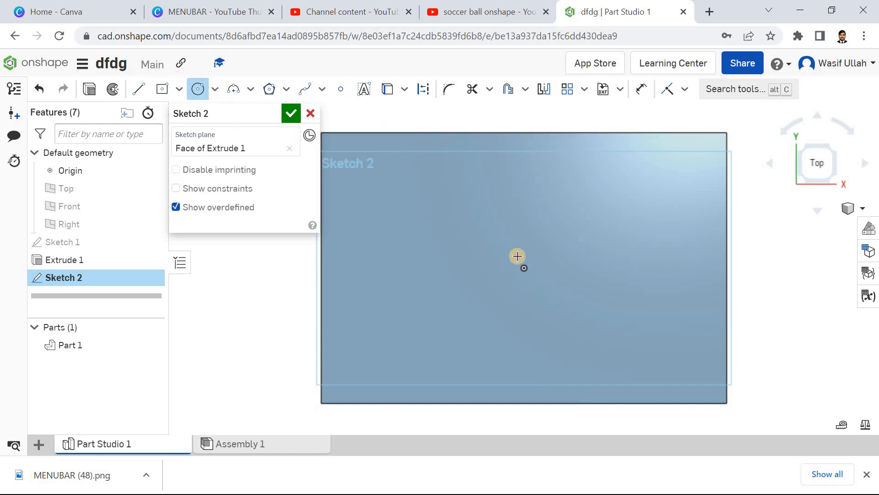
click(524, 268)
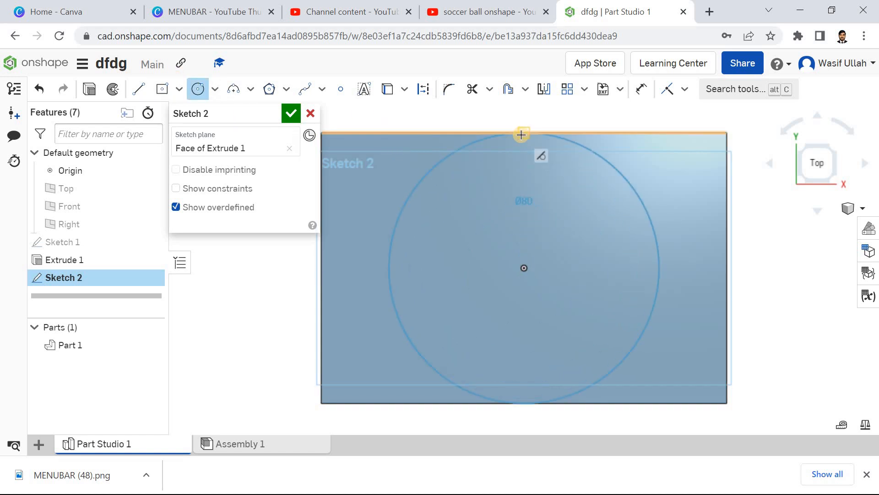
click(521, 134)
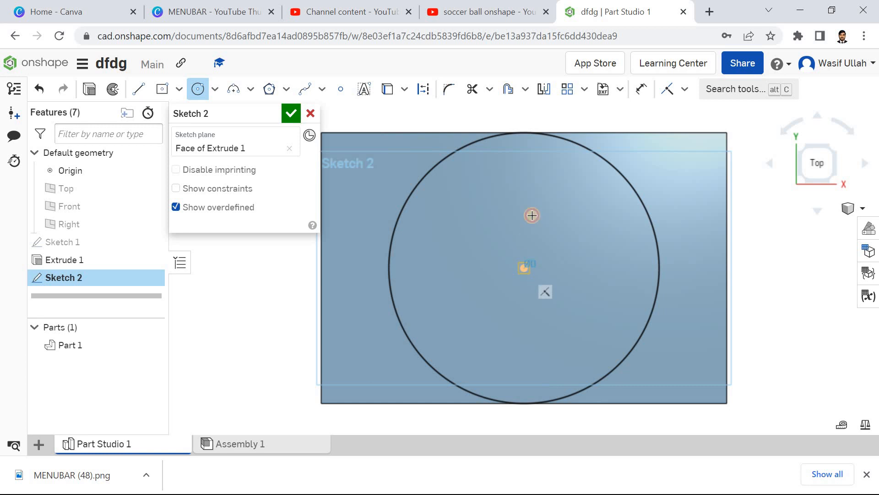
click(530, 182)
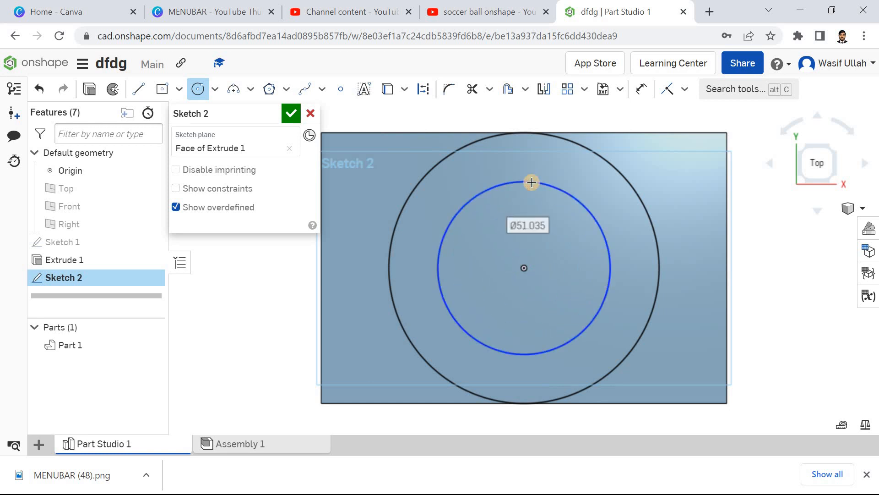
Set the inner circle's diameter to 60 mm and finish the sketch
click(641, 91)
click(586, 213)
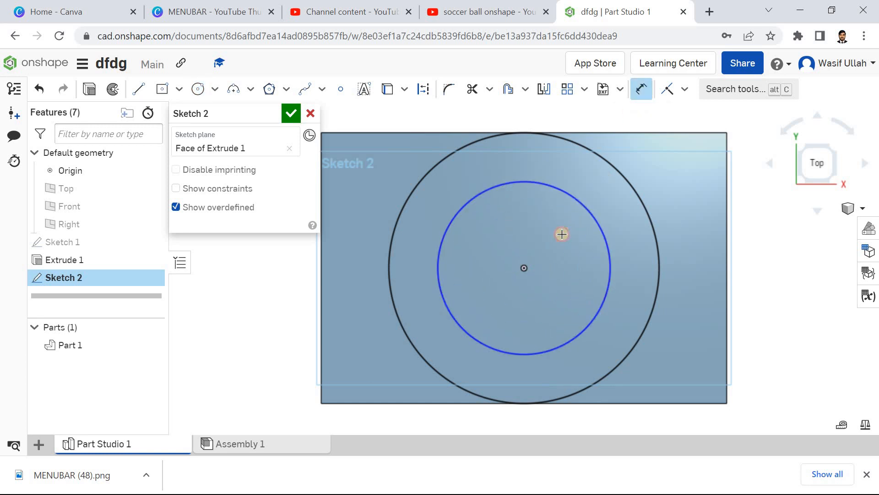
click(562, 235)
text(60)
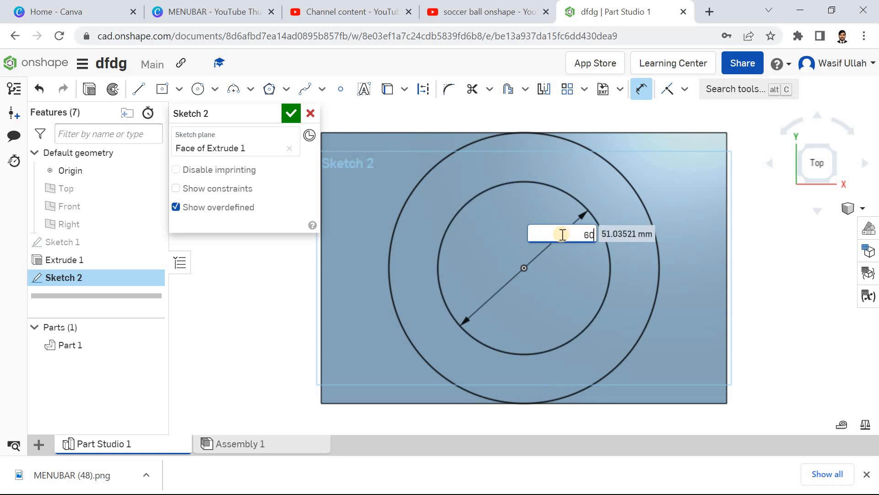
key(Return)
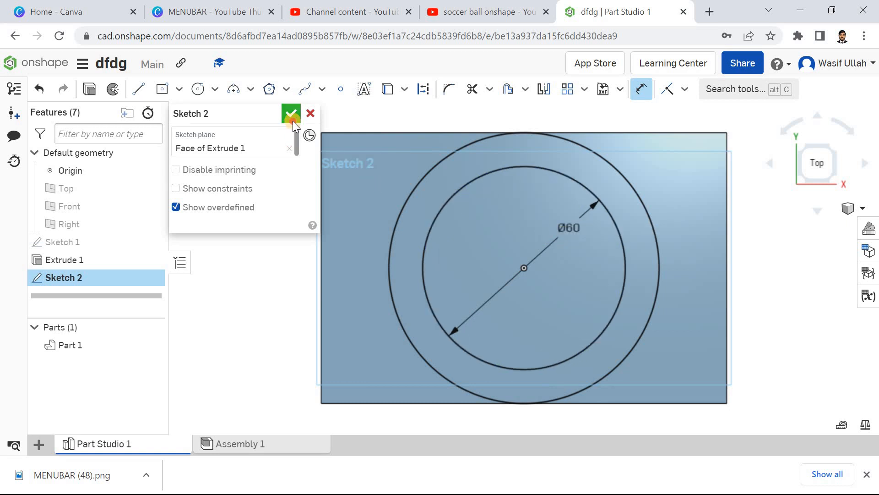
click(293, 120)
Extrude the ring between the two circles 20 mm upward, adding it to the base plate
right_click(280, 157)
click(293, 212)
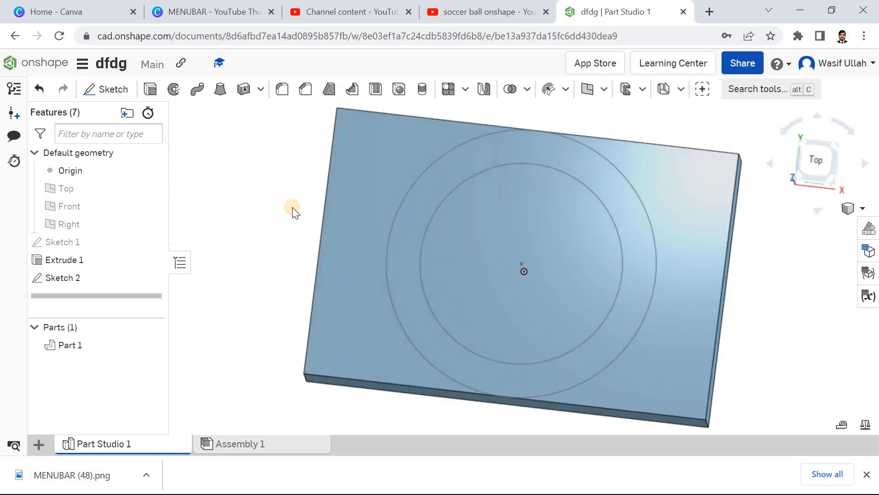
key(shift+e)
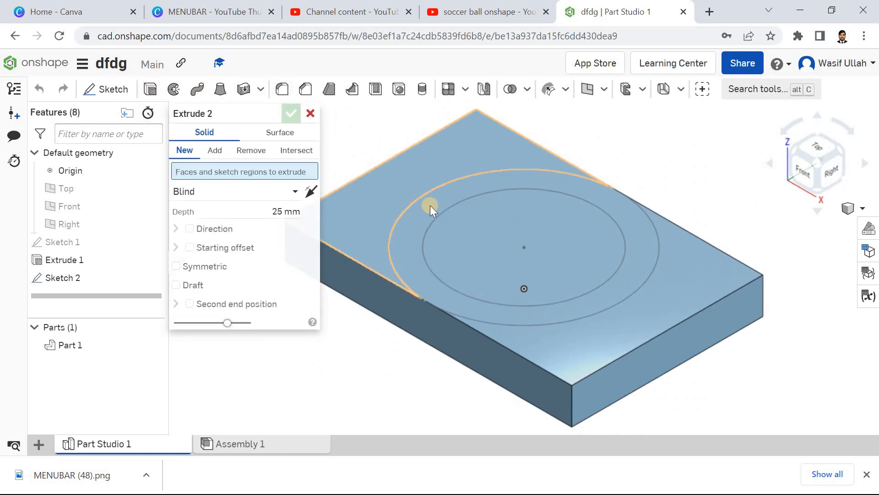
click(430, 205)
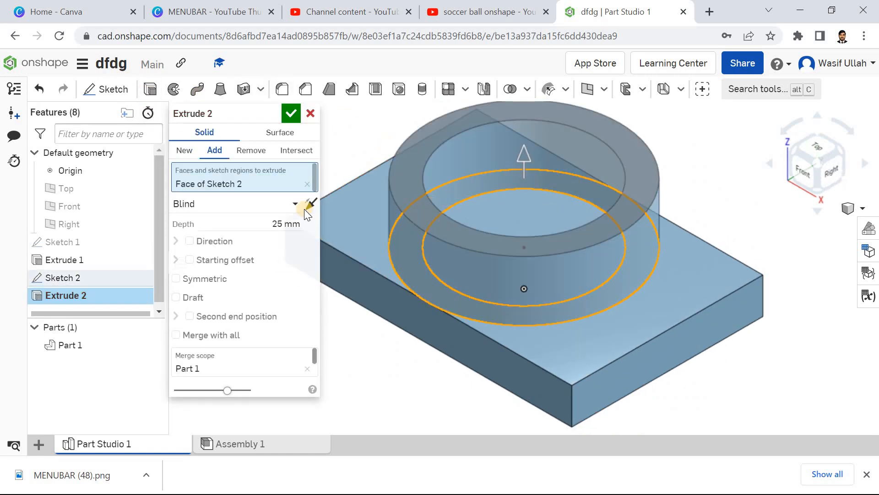
click(284, 222)
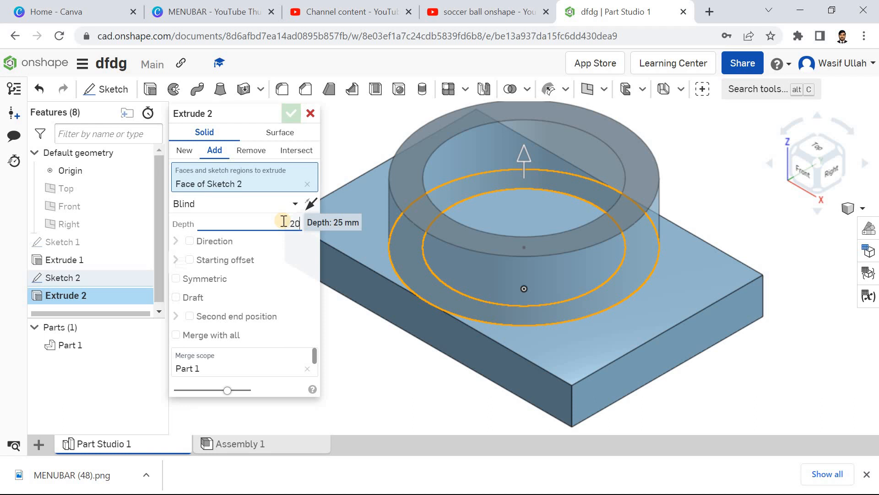
key(Return)
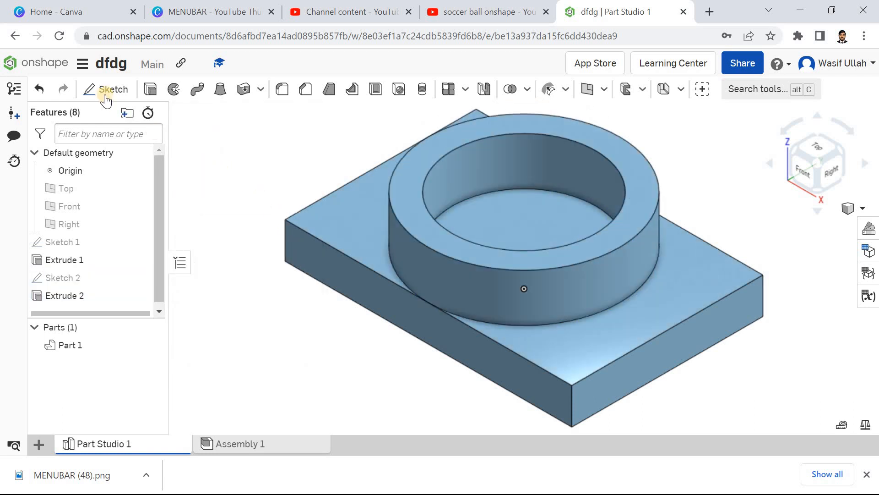
Start a sketch on the plate's top face inside the raised ring, viewed square-on
click(105, 95)
click(500, 214)
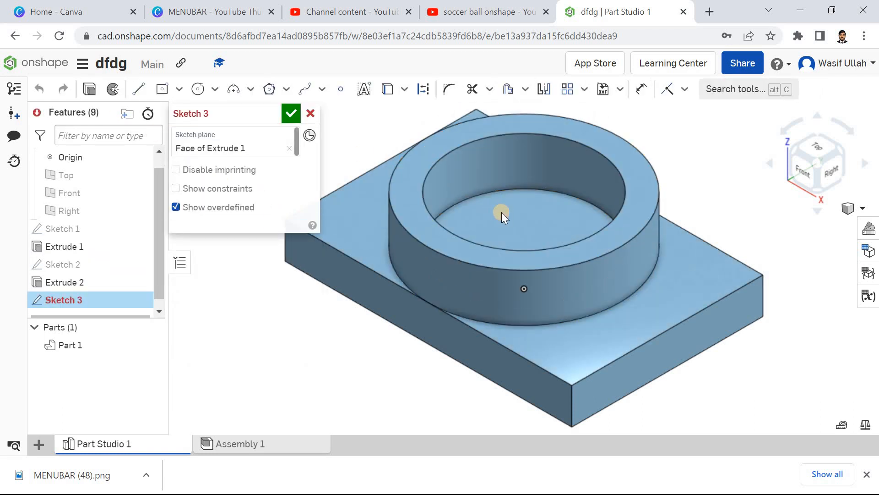
key(n)
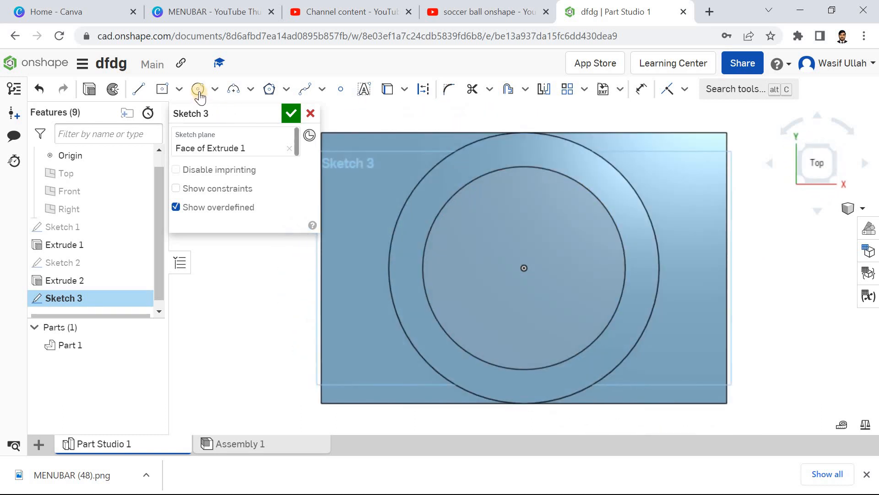
click(198, 90)
click(525, 268)
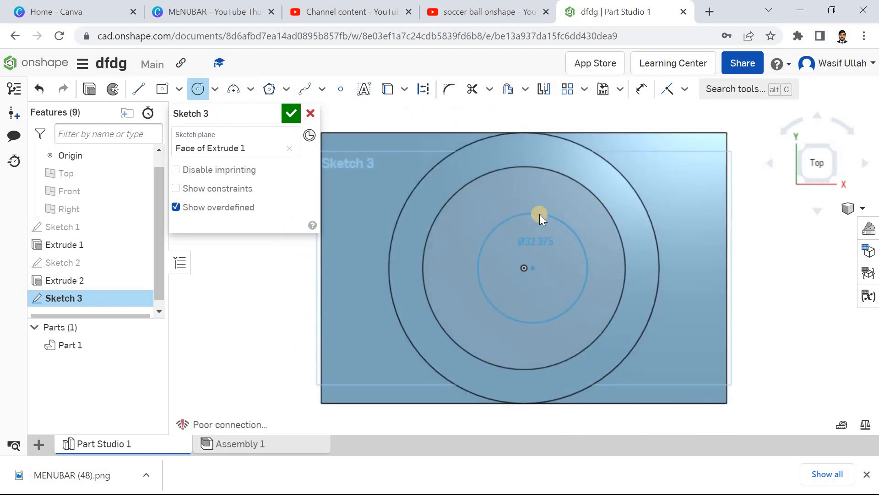
key(Escape)
Draw an origin-centred circle about 40 mm in diameter inside the ring's inner edge
click(211, 91)
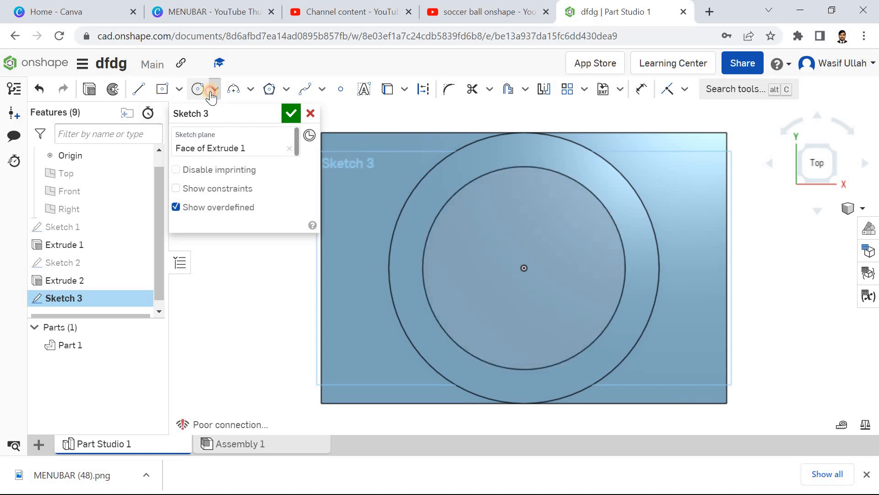
click(212, 115)
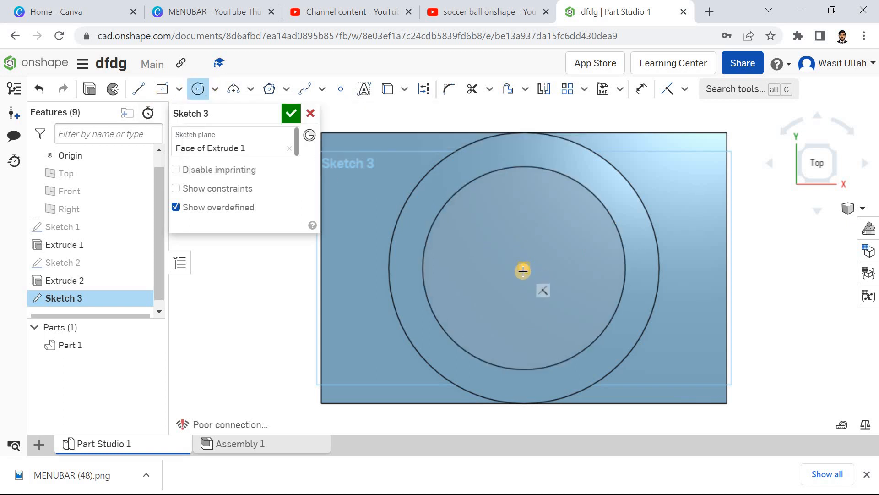
click(515, 245)
click(514, 199)
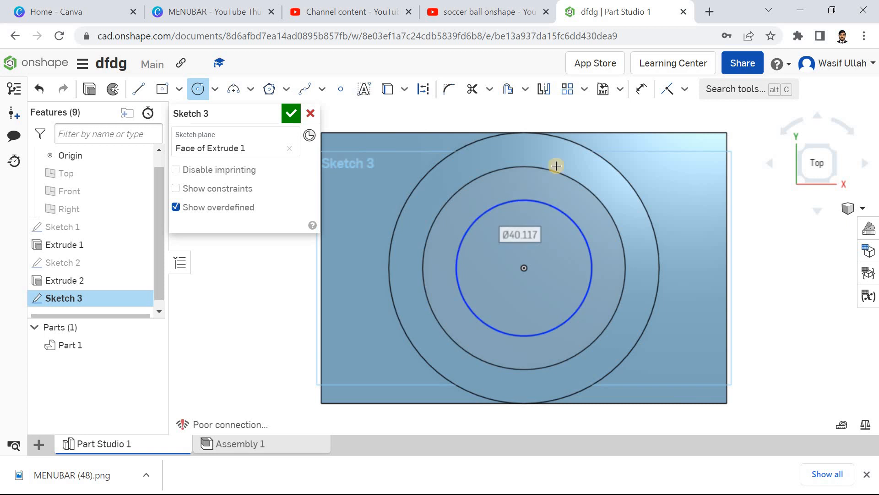
Dimension the new circle's diameter to 30 mm and finish the sketch
click(641, 89)
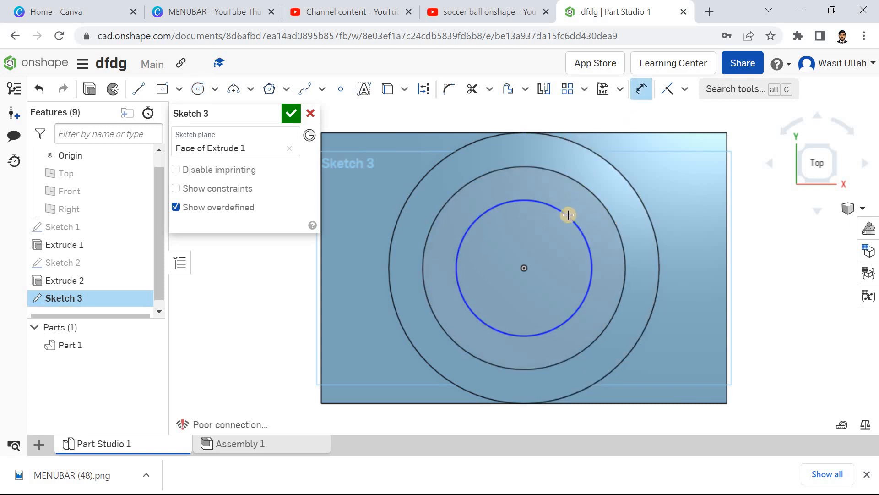
click(567, 212)
click(549, 230)
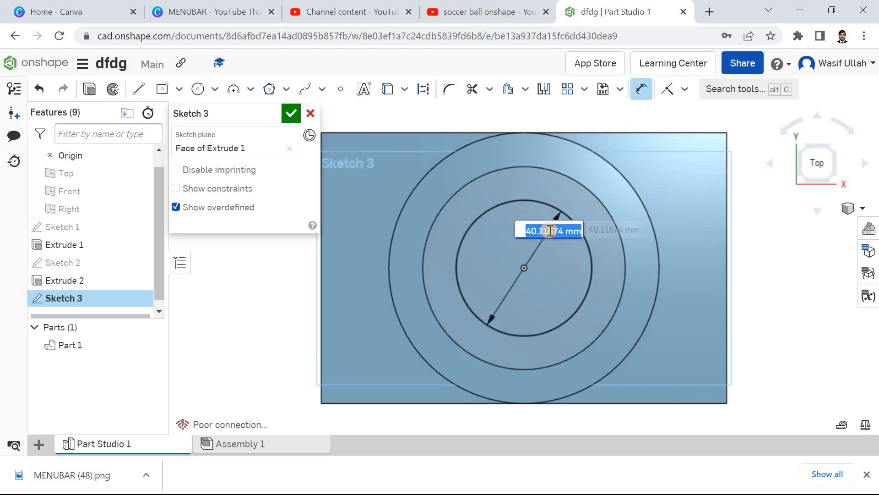
text(30)
key(Return)
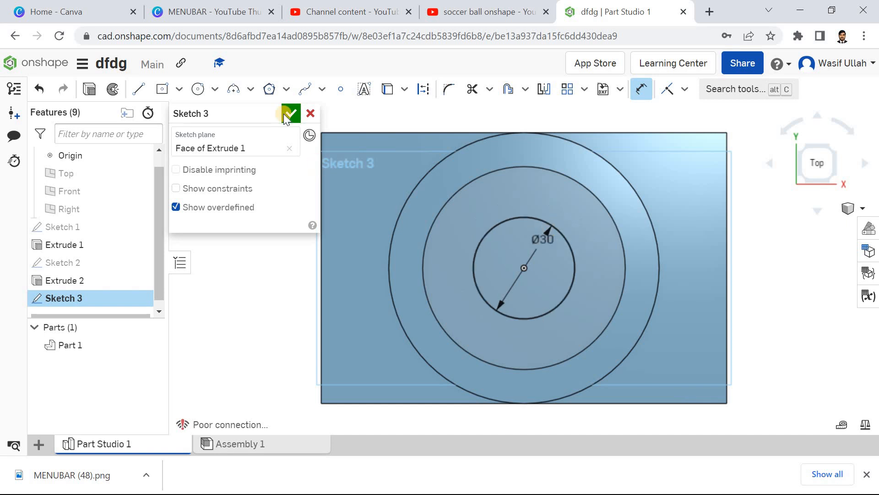
click(290, 114)
Cut the 30 mm circle through the whole base plate with a Through all Remove extrude
right_click(266, 179)
click(293, 231)
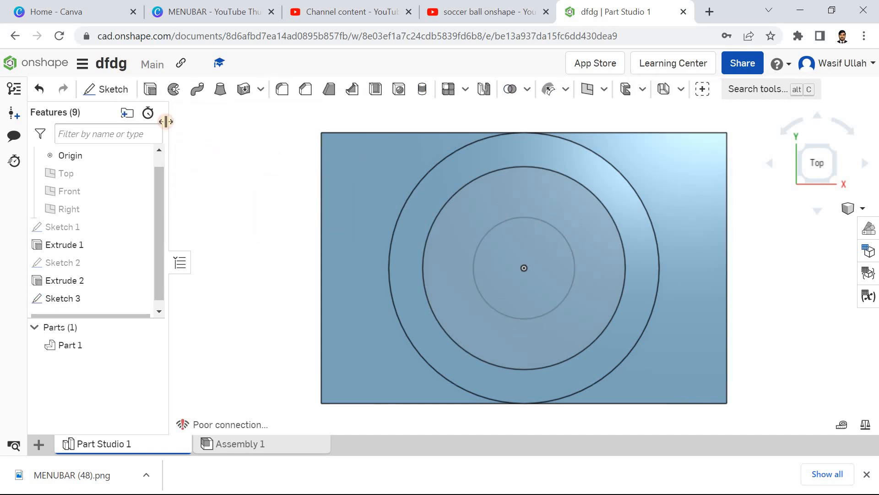
click(152, 94)
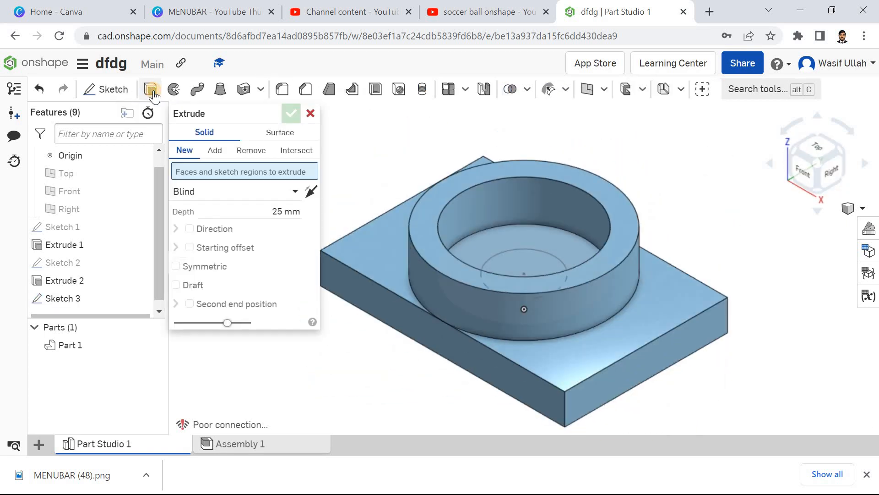
click(259, 151)
click(544, 265)
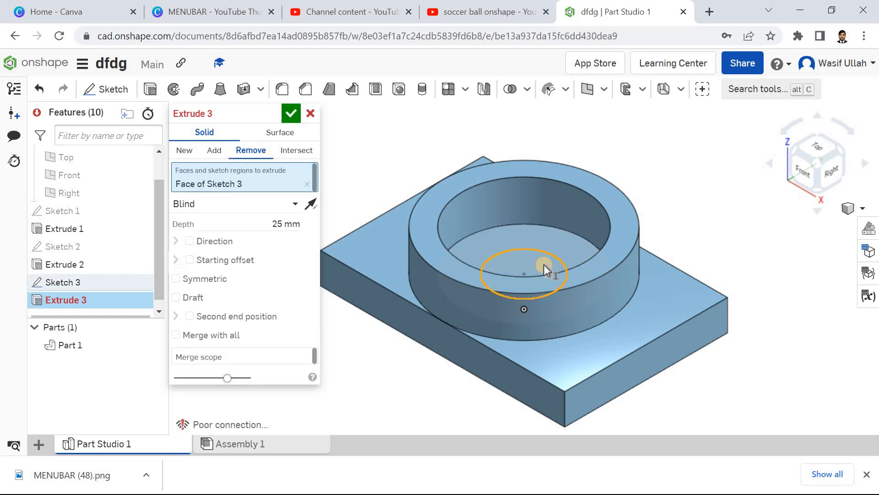
click(280, 205)
click(248, 316)
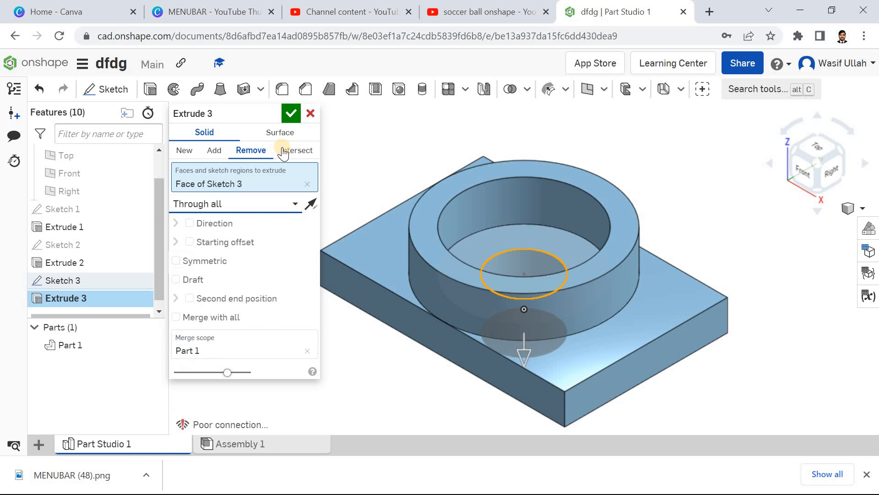
click(290, 114)
right_click(301, 169)
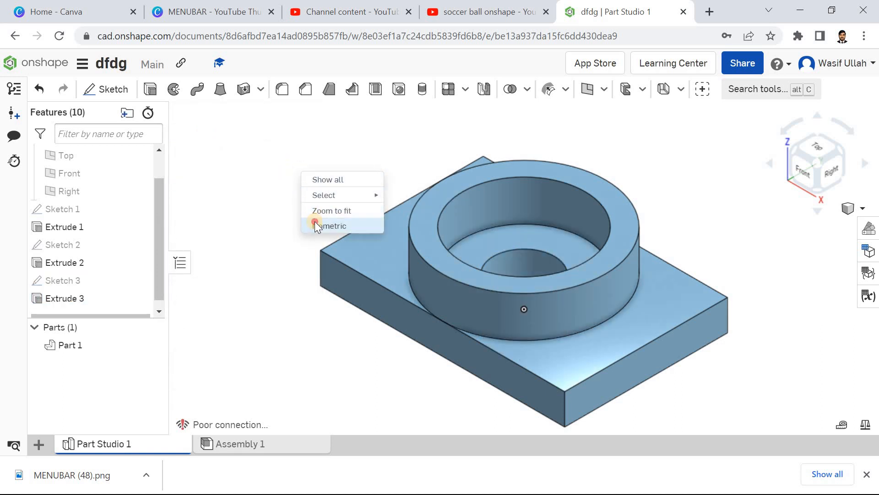
click(314, 221)
Switch to the reference drawing in Photos, examine the side legs' dimensions, and return to Onshape
click(801, 10)
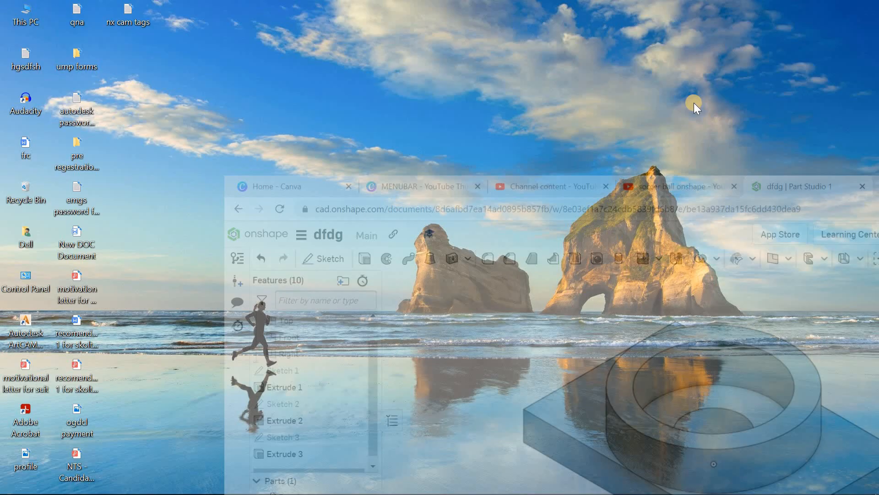
click(591, 490)
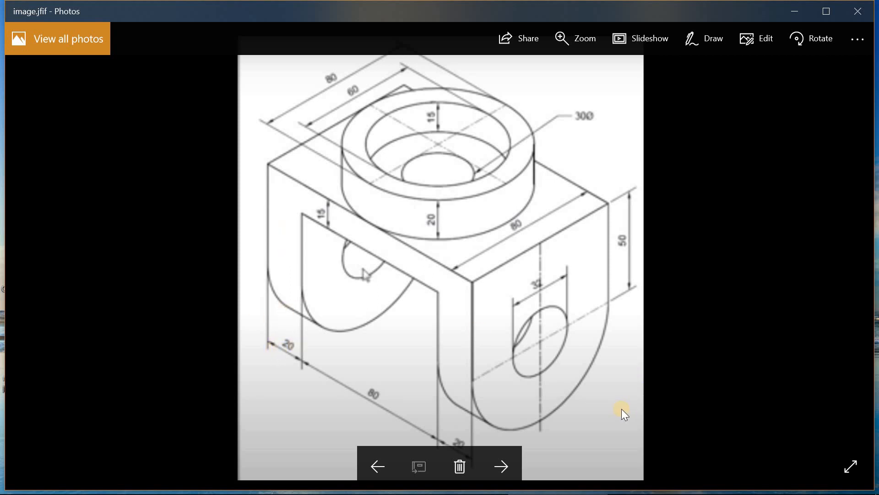
scroll(535, 319, down, 1)
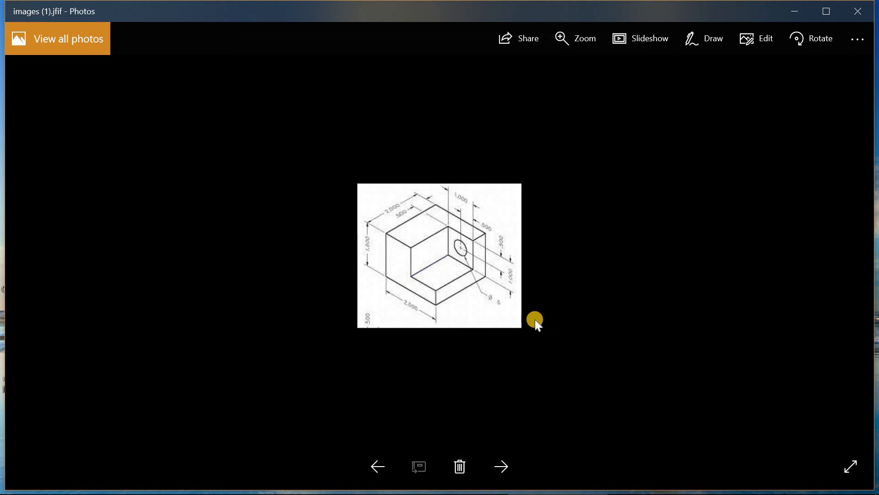
scroll(535, 320, up, 1)
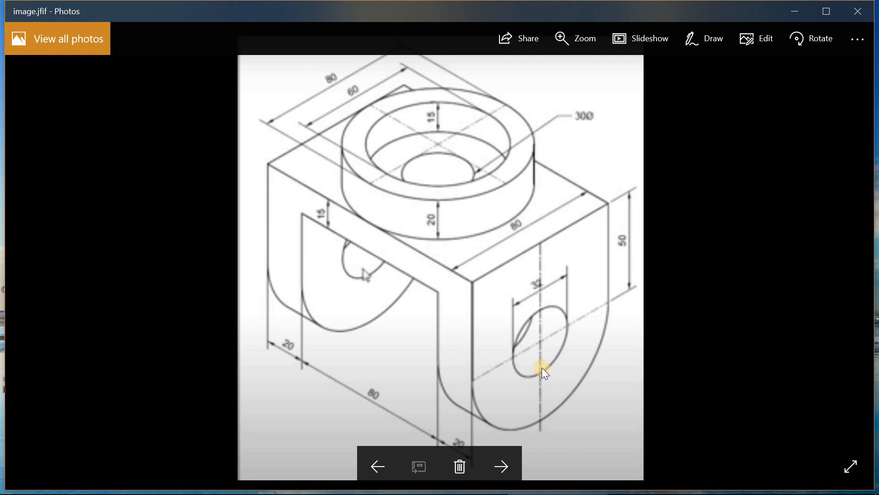
click(796, 9)
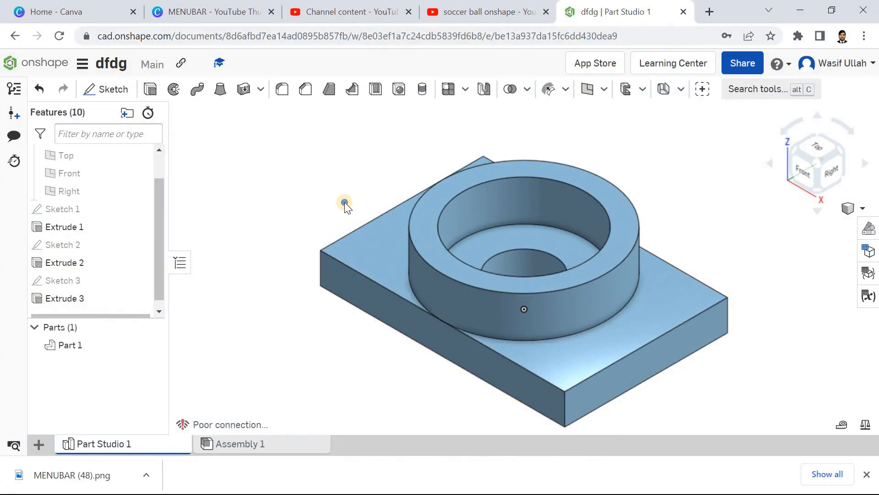
On the plate's underside, sketch a corner rectangle along the short edge on the negative X side, about 22 mm wide and 80 mm long
mouse_move(346, 135)
right_down()
mouse_move(348, 101)
mouse_move(370, 191)
mouse_move(353, 155)
right_up()
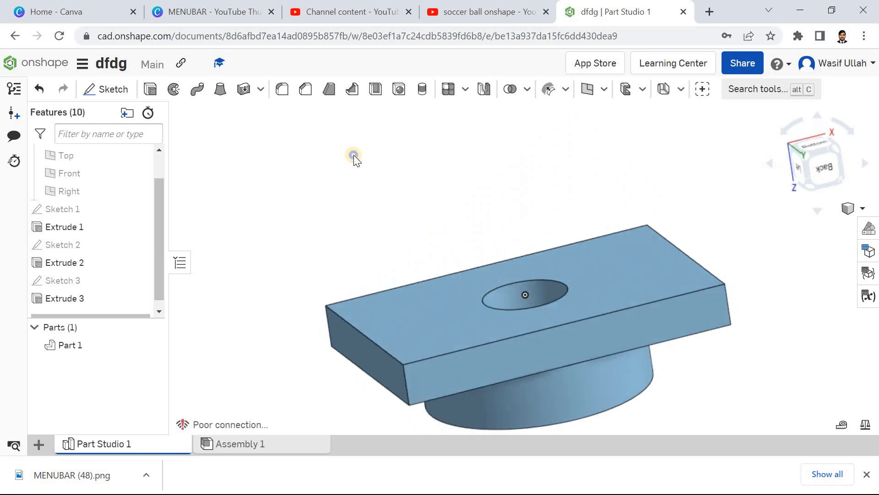
click(118, 94)
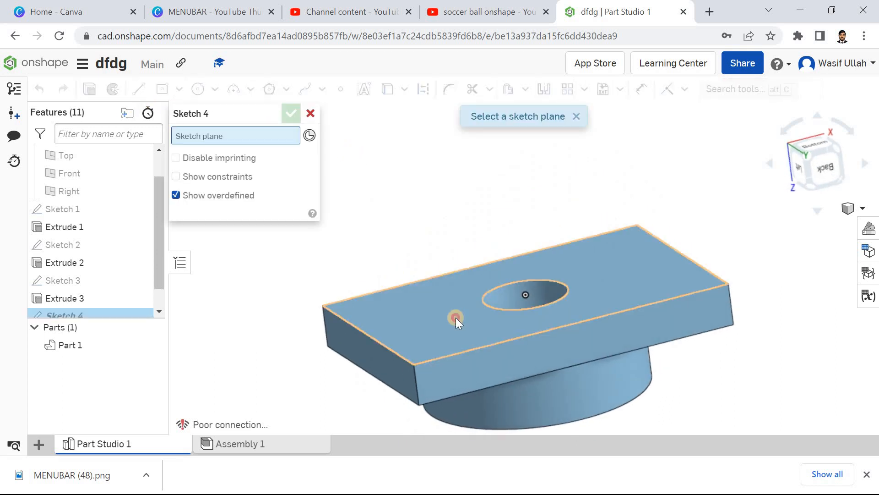
click(456, 317)
key(n)
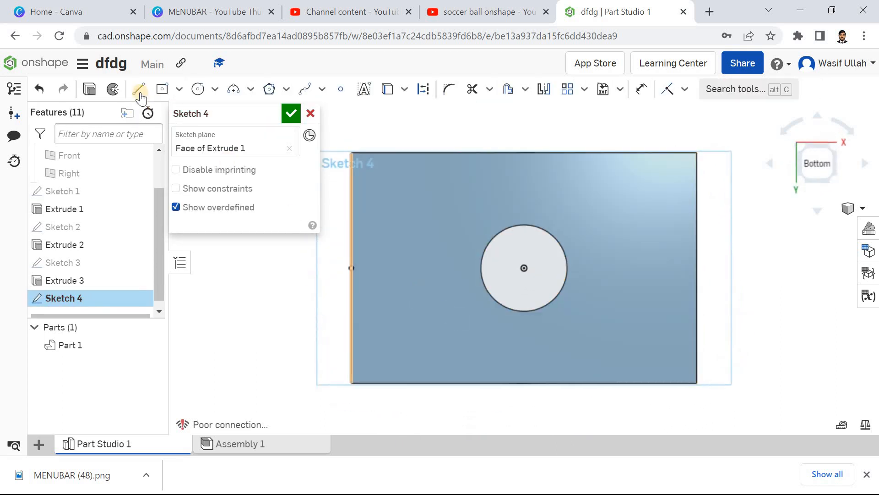
click(177, 97)
click(201, 112)
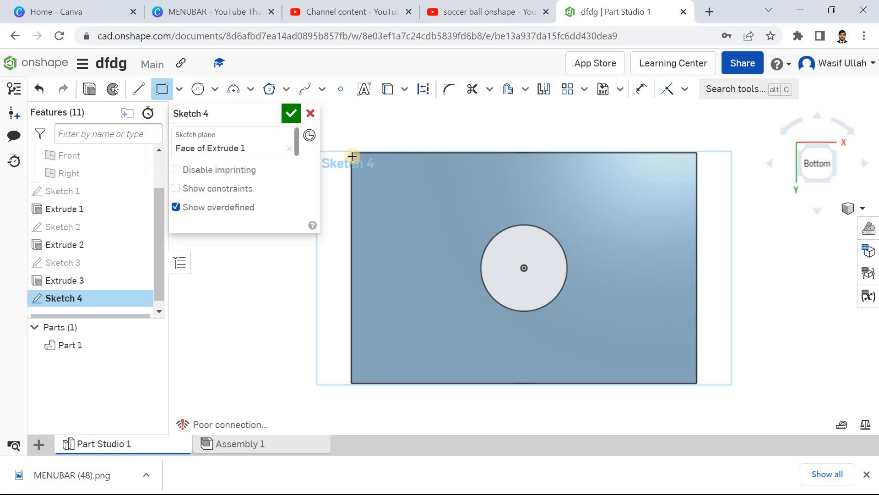
click(352, 150)
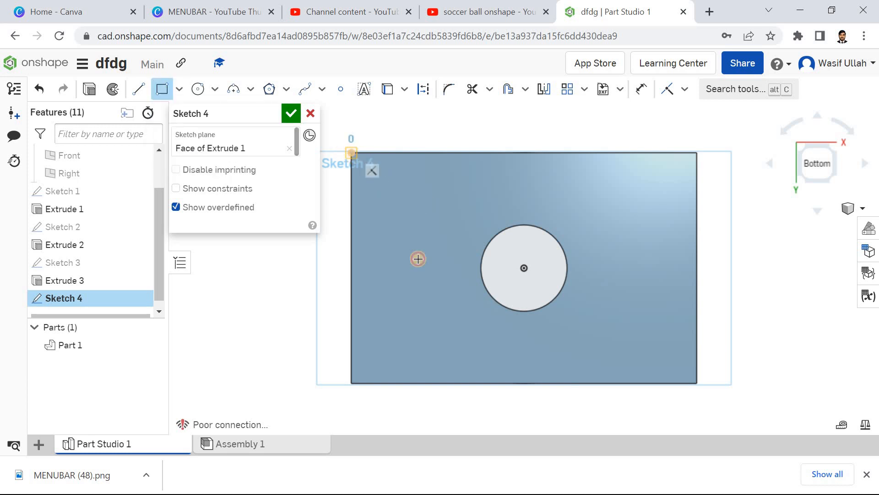
click(414, 381)
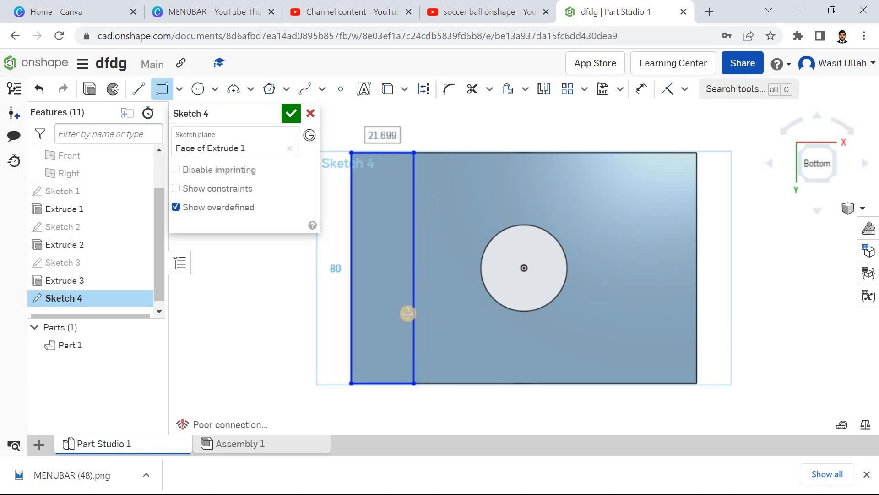
Dimension the rectangle's width to 20 mm and finish the sketch
click(641, 89)
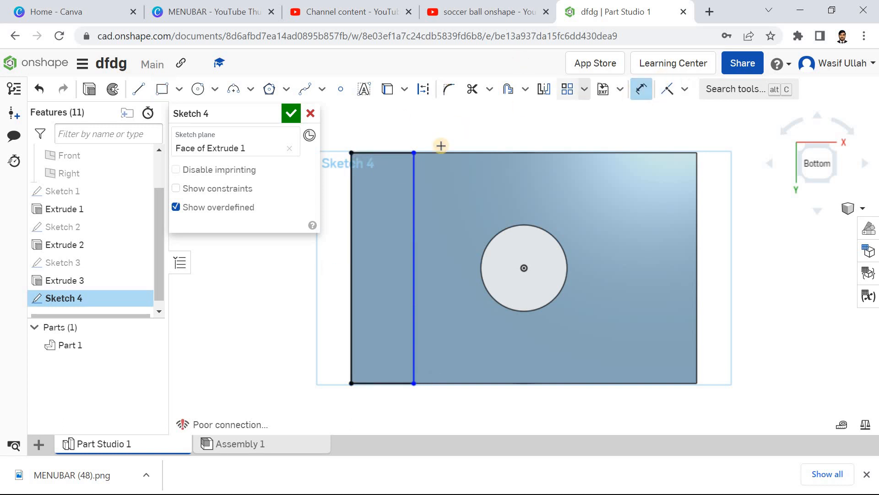
click(379, 153)
click(383, 137)
text(20)
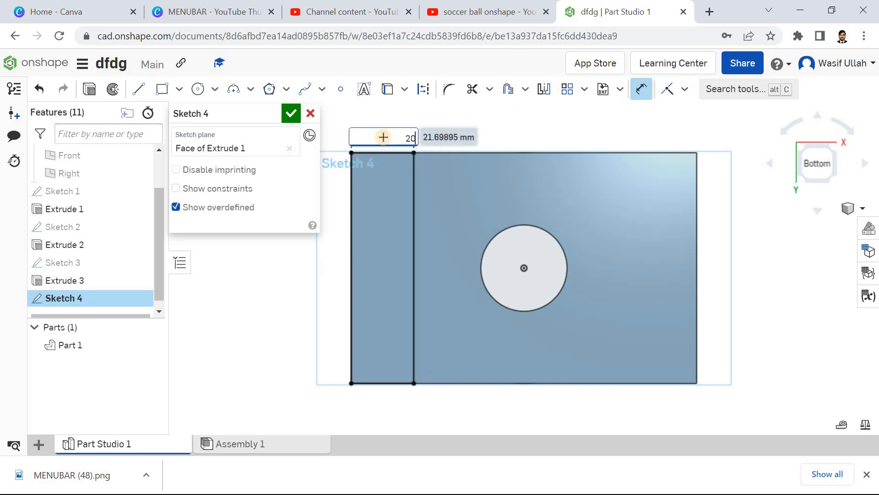
key(Return)
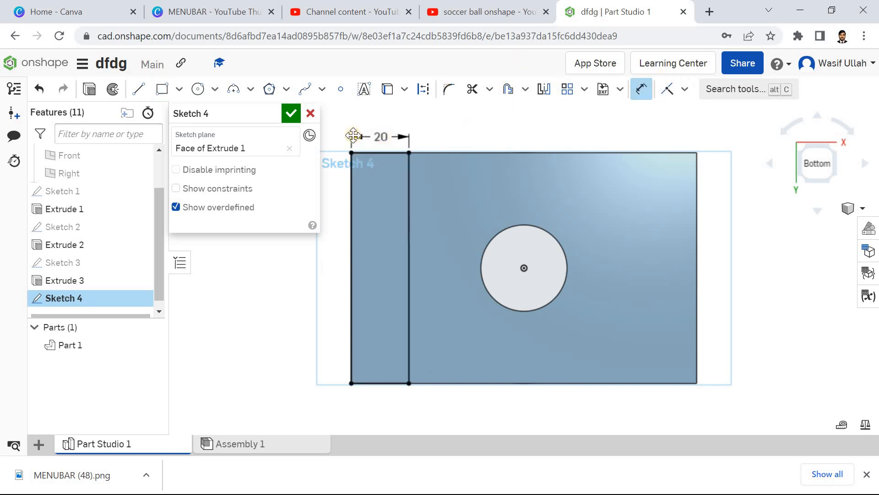
click(290, 114)
Extrude the 20 mm wide strip 90 mm away from the plate's underside, adding it to the part as a leg
right_click(281, 194)
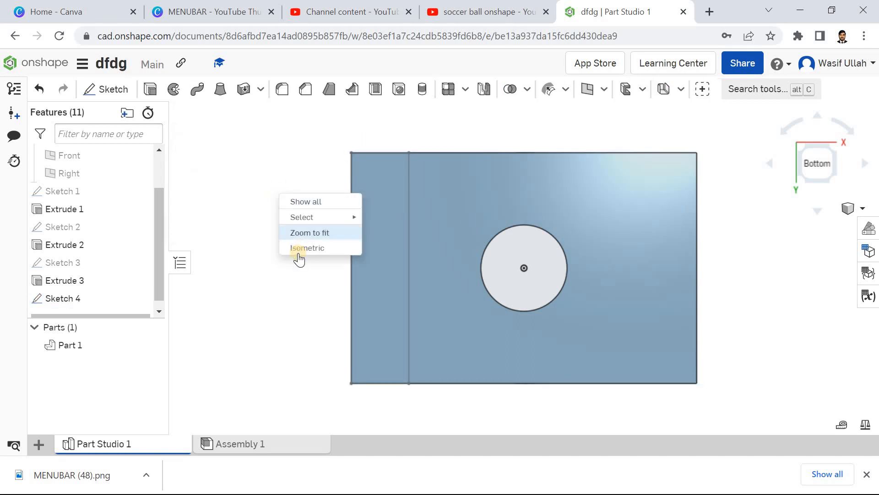
click(298, 249)
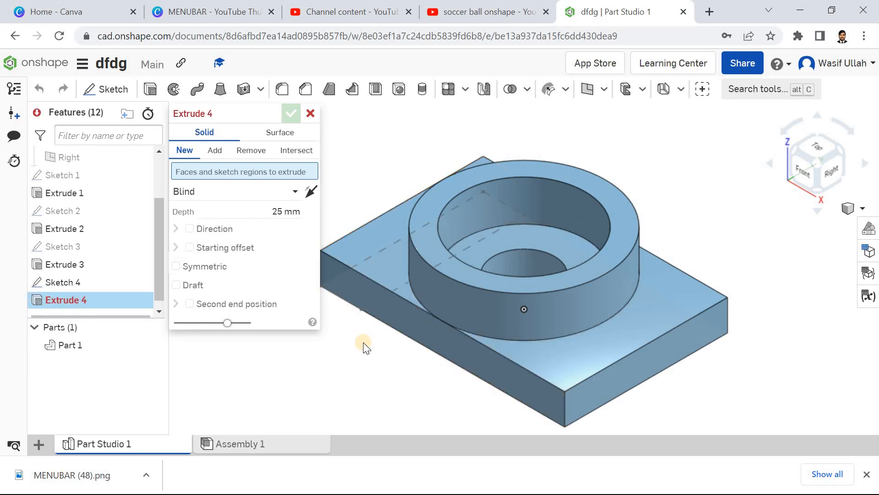
mouse_move(372, 288)
right_down()
mouse_move(372, 203)
mouse_move(370, 256)
right_up()
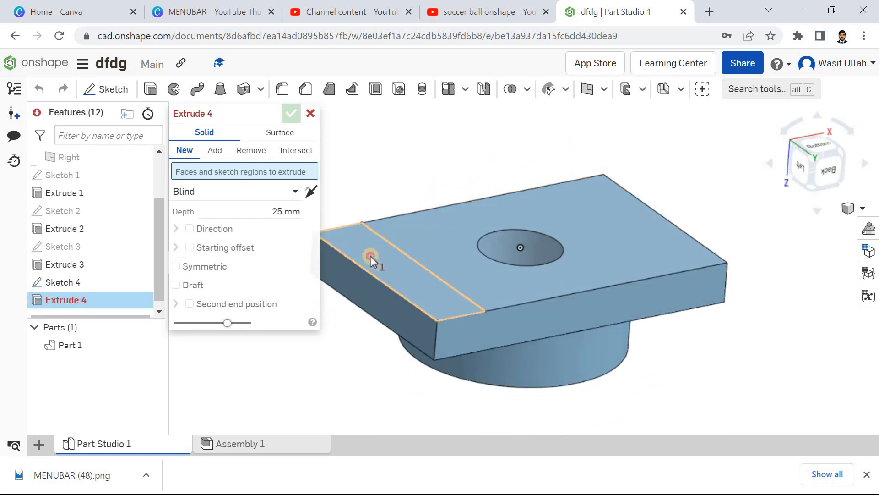
click(370, 257)
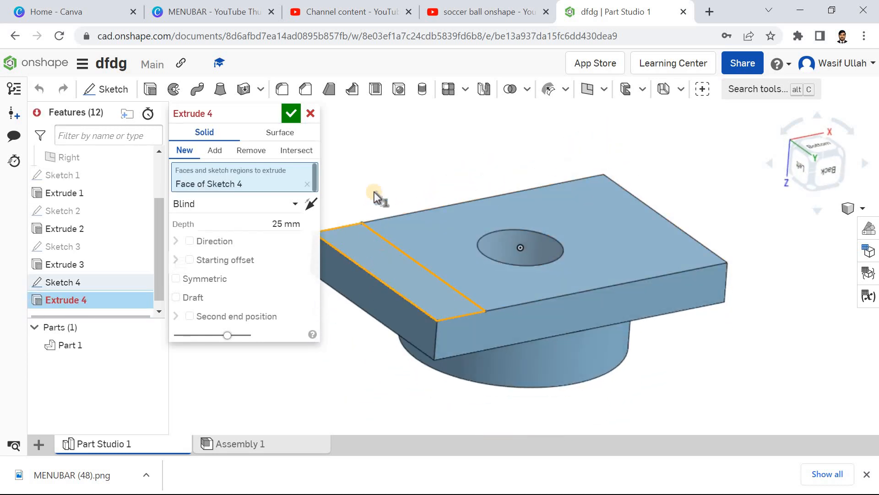
click(269, 222)
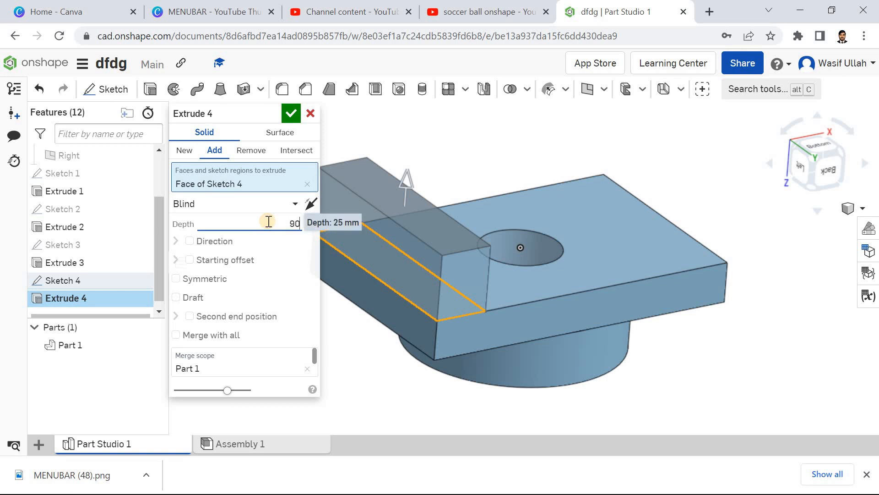
text(90)
key(Return)
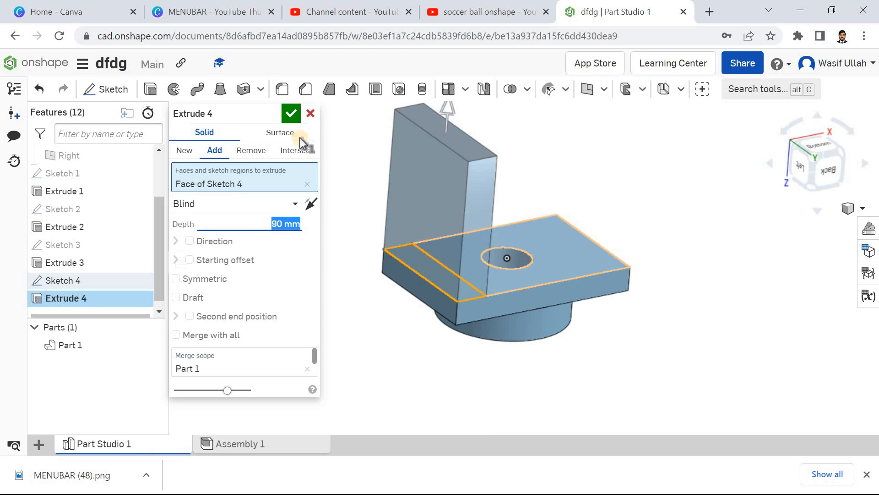
click(291, 114)
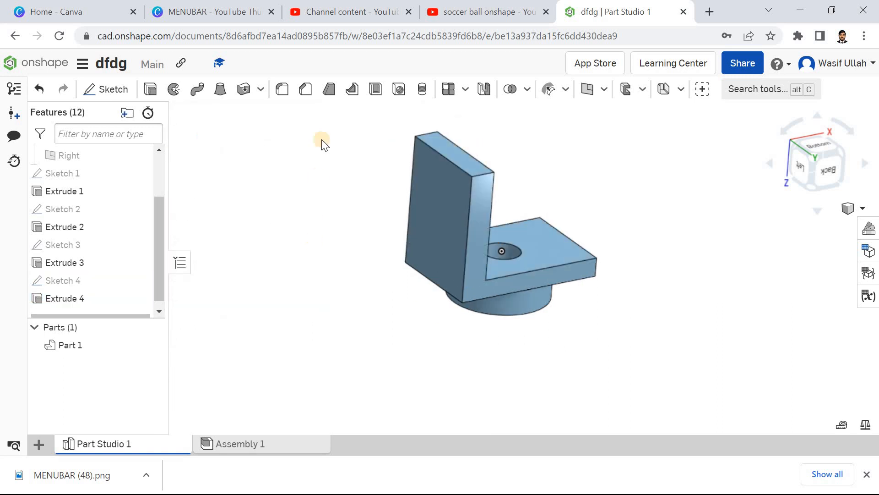
Fillet the two outer corner edges at the leg's free end with a 40 mm radius
click(327, 94)
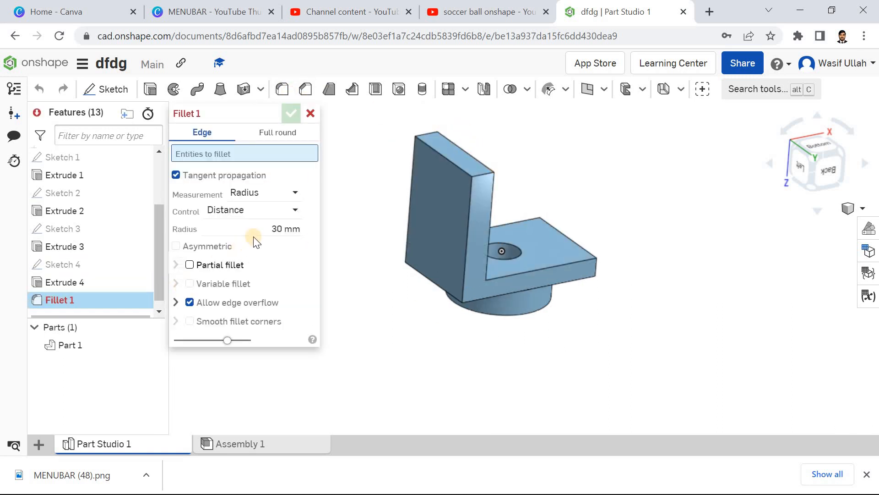
click(265, 232)
text(45)
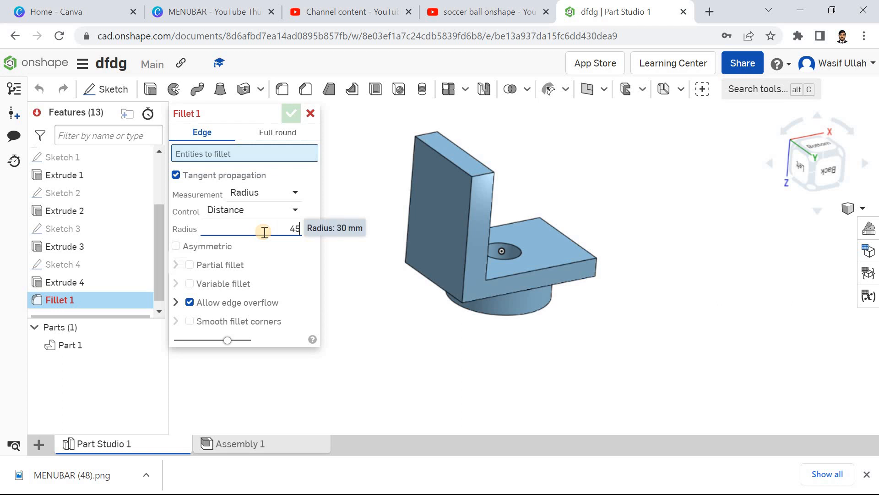
click(488, 171)
click(430, 131)
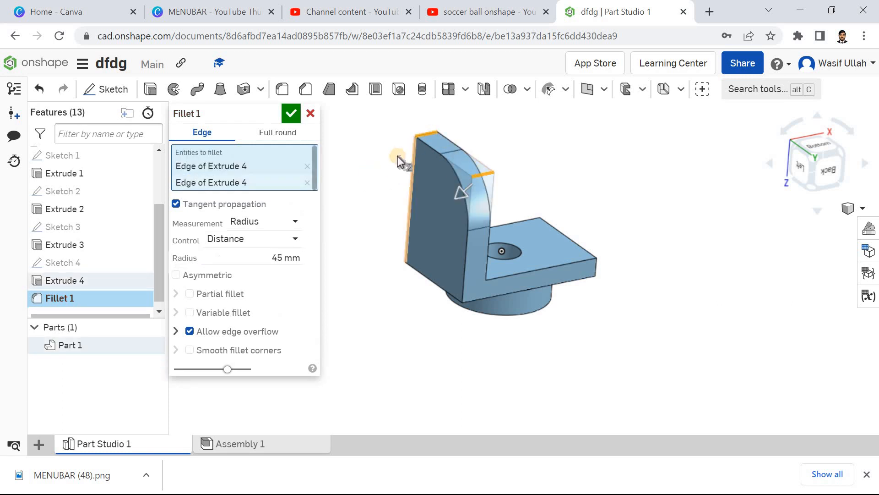
click(273, 260)
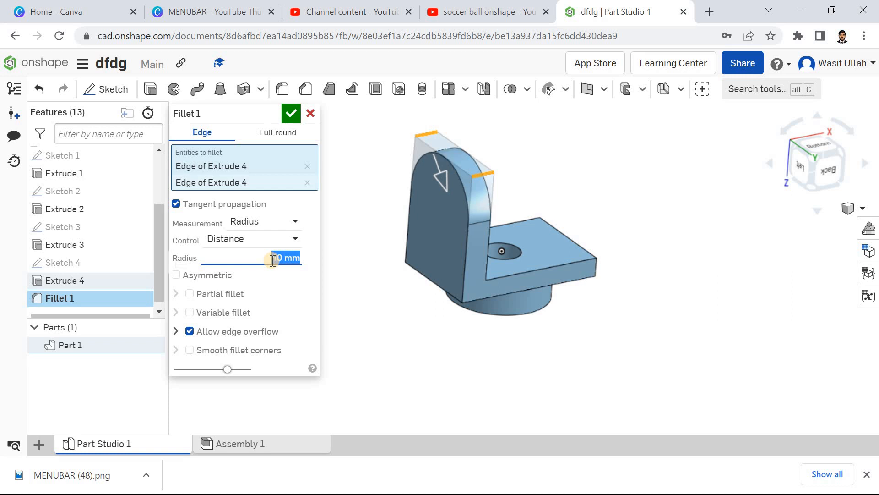
mouse_move(355, 209)
middle_down()
mouse_move(359, 249)
mouse_move(365, 222)
middle_up()
mouse_move(365, 222)
right_down()
mouse_move(344, 249)
mouse_move(353, 234)
right_up()
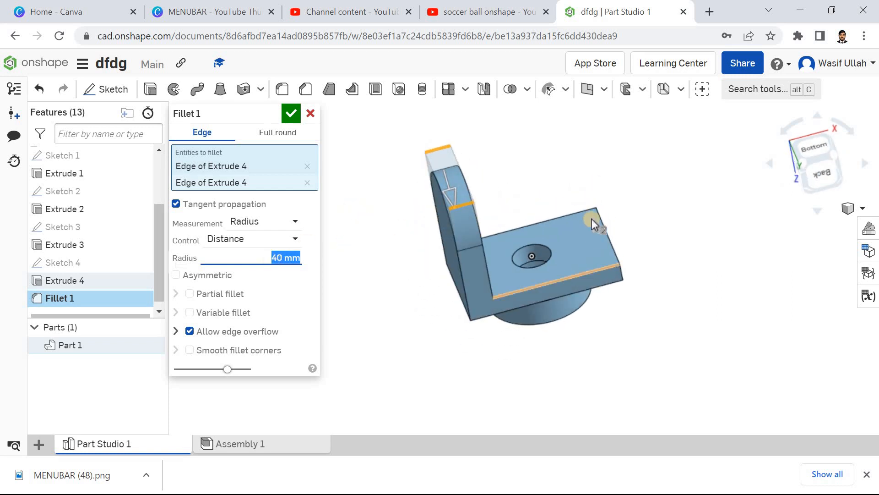
click(292, 115)
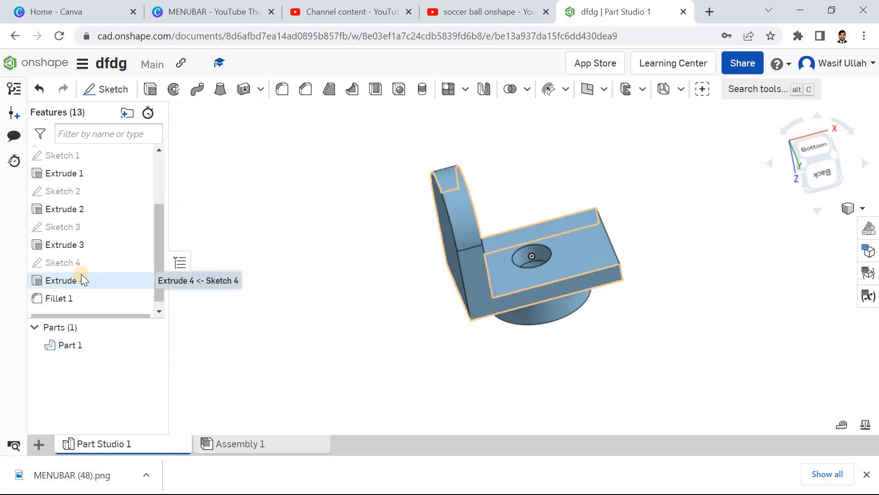
click(465, 92)
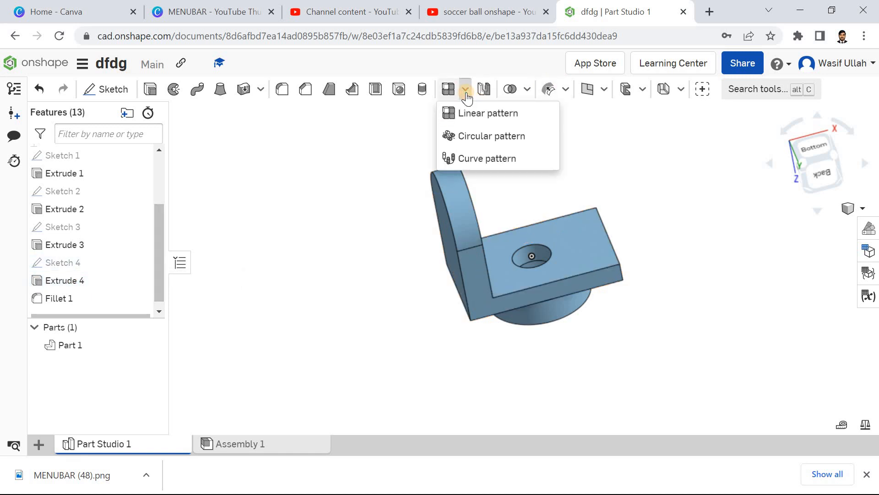
click(528, 93)
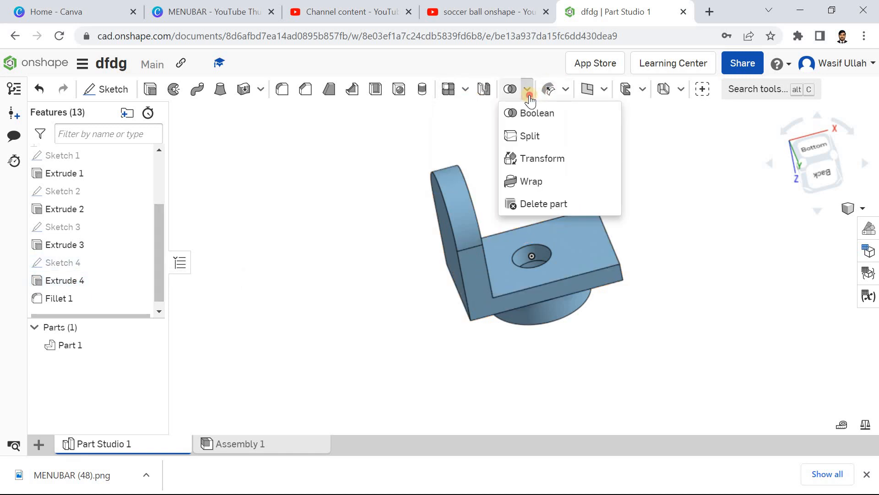
click(566, 91)
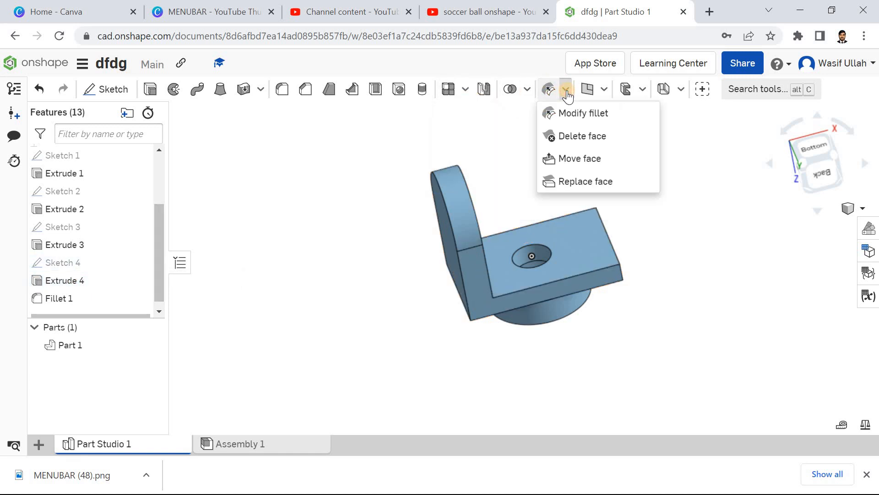
click(604, 92)
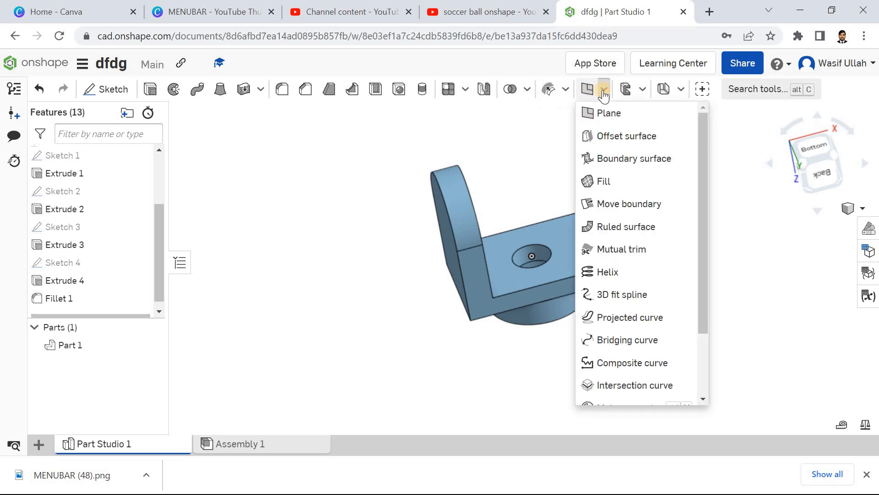
click(644, 90)
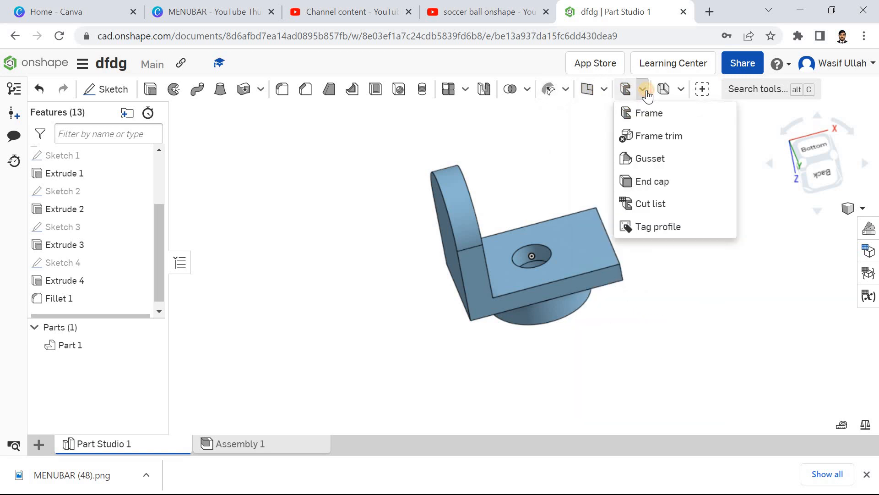
click(644, 93)
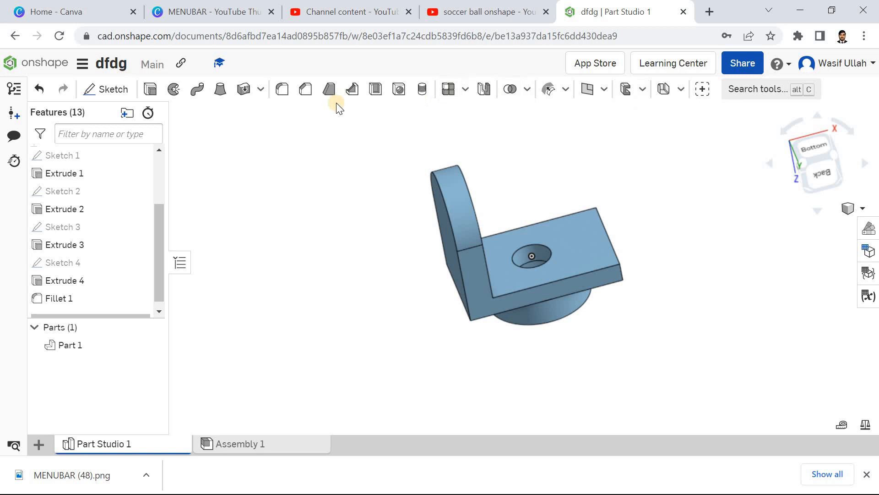
click(262, 92)
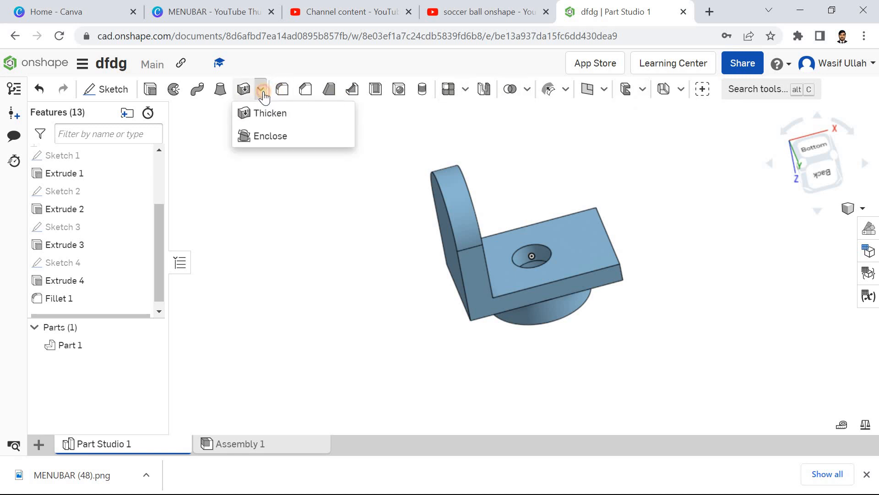
click(465, 92)
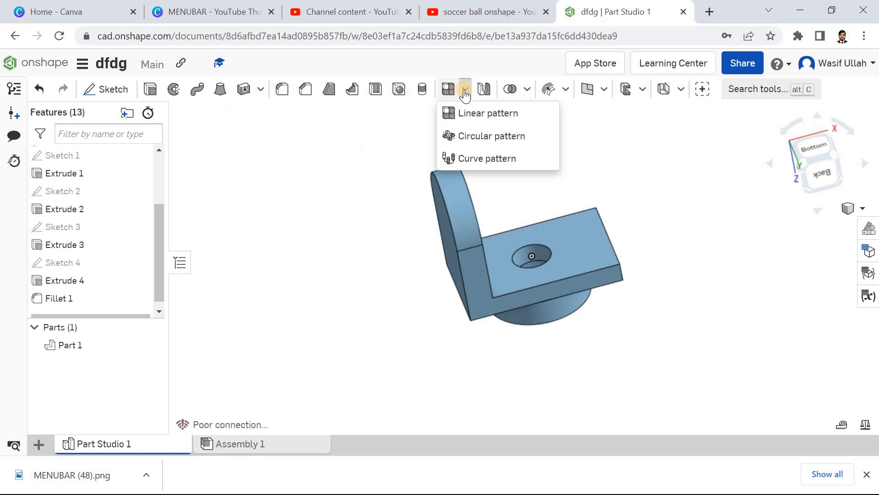
click(325, 190)
middle_drag(320, 190, 295, 193)
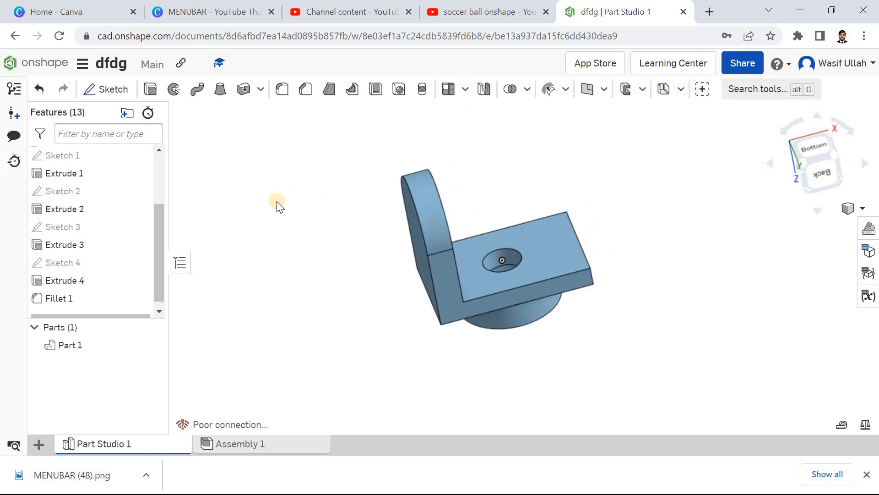
On the plate's underside, sketch a corner rectangle along the short edge on the positive X side, about 17 mm wide and 80 mm long
click(91, 88)
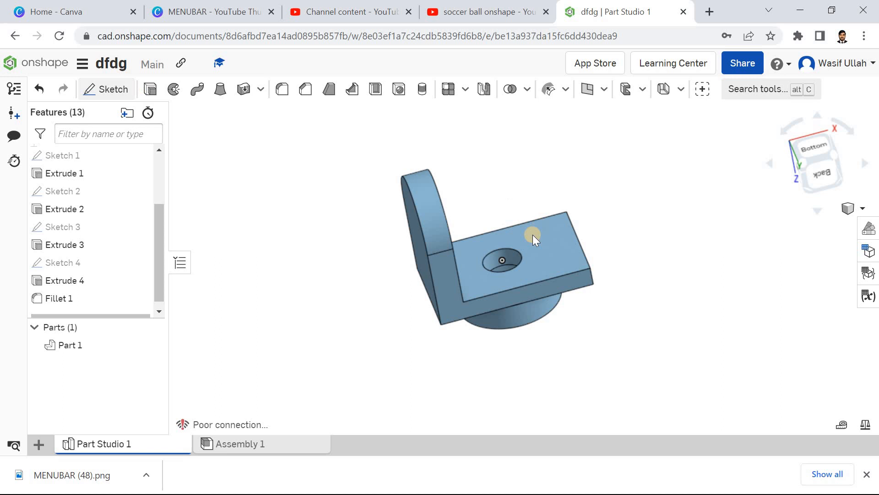
click(550, 259)
key(n)
key(r)
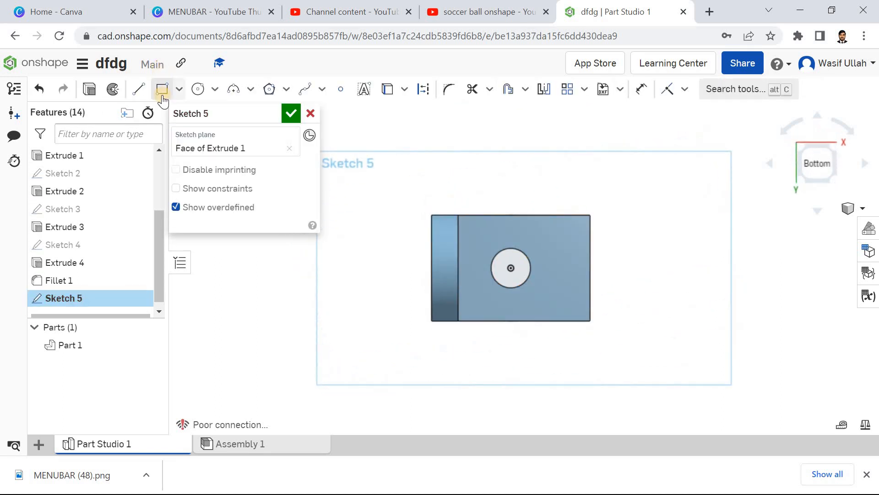
drag(588, 216, 567, 320)
Dimension the new rectangle's width to 20 mm and finish the sketch
click(642, 90)
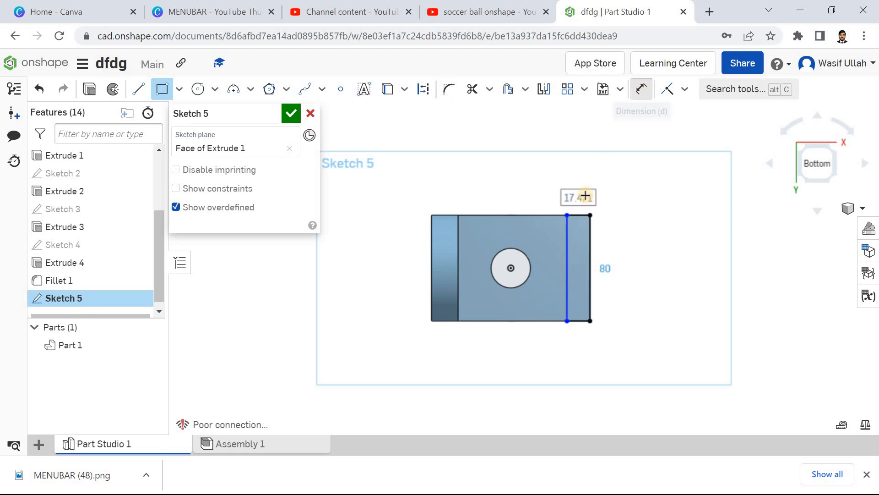
click(576, 194)
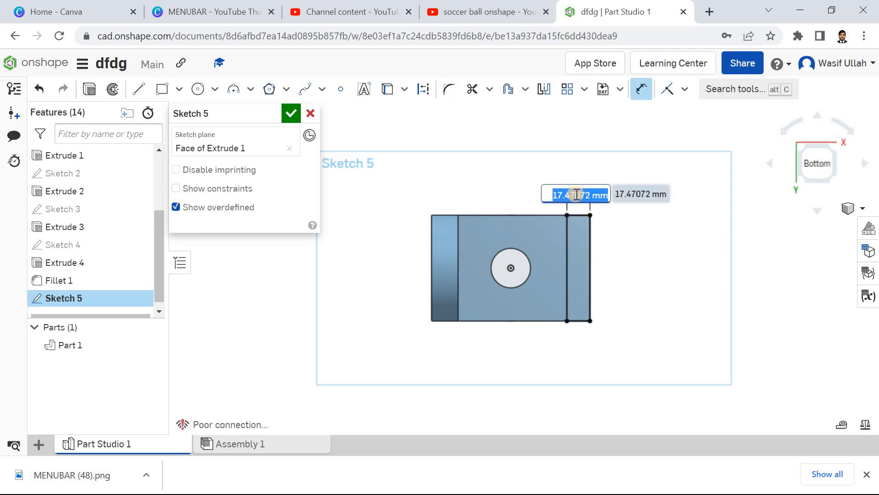
text(20)
key(Return)
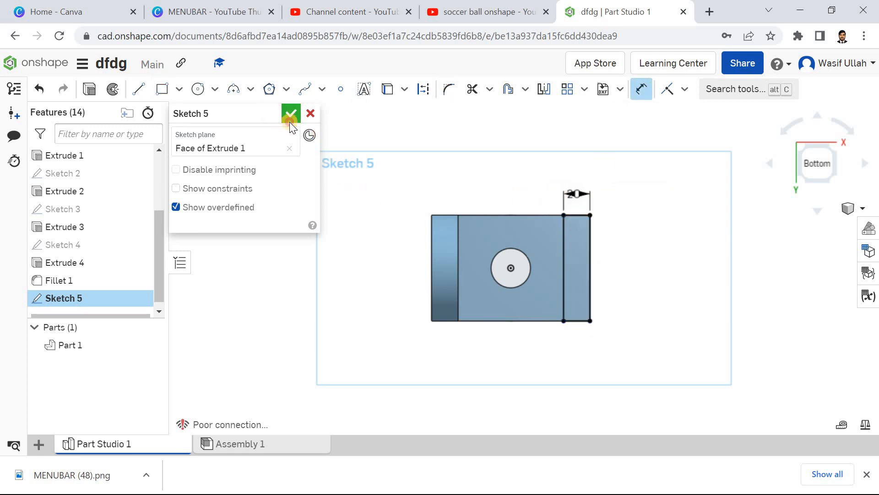
click(290, 119)
Extrude the positive X side strip 90 mm away from the plate's underside, adding it to the part as the second leg
right_click(284, 159)
click(311, 211)
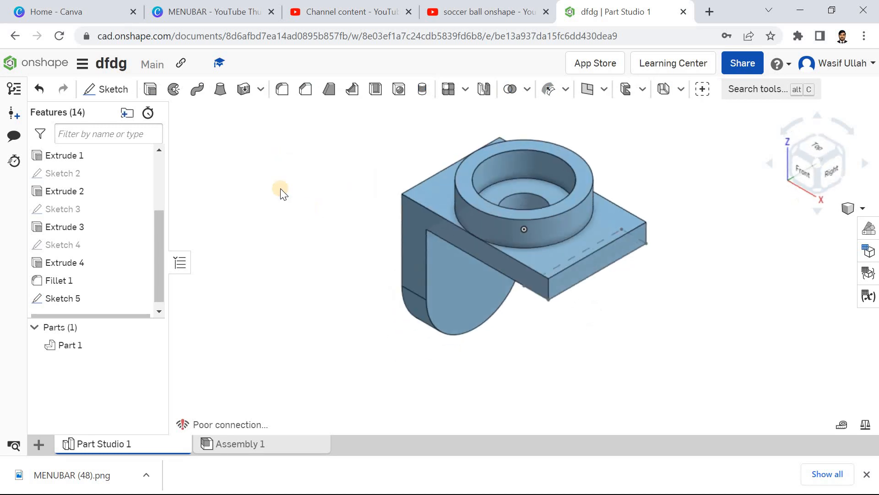
mouse_move(344, 251)
right_down()
mouse_move(337, 136)
mouse_move(336, 168)
right_up()
click(125, 94)
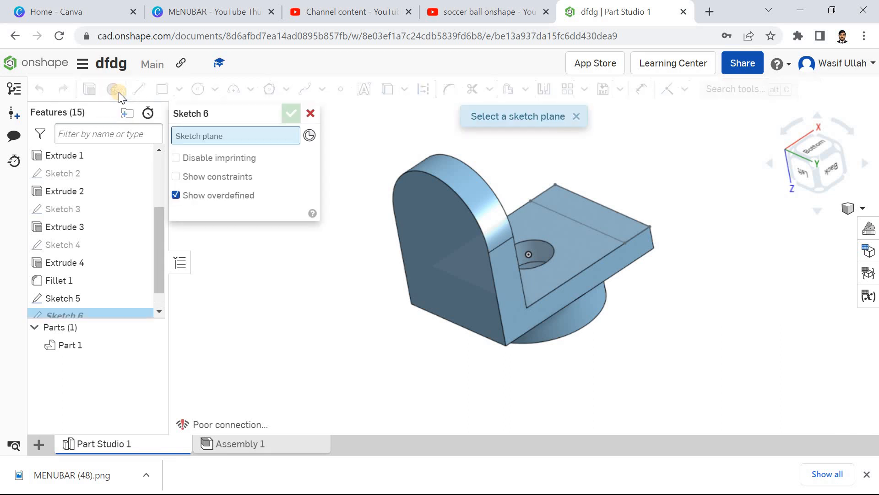
click(310, 113)
click(150, 89)
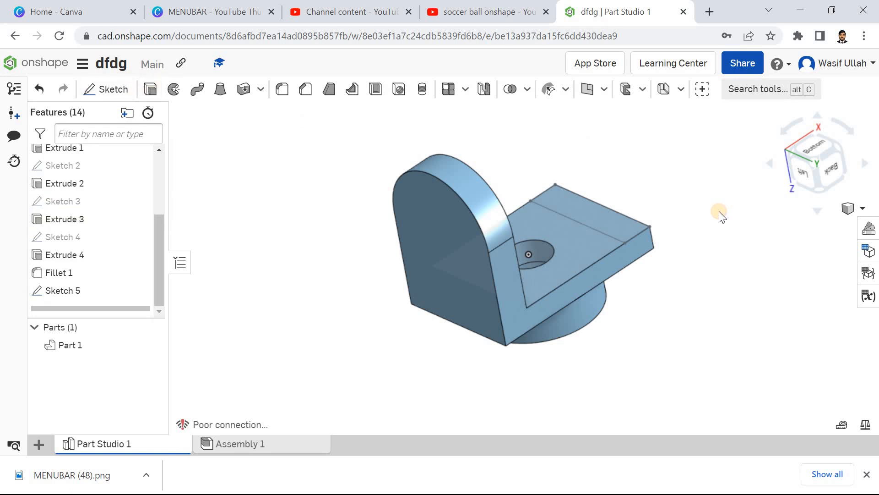
click(631, 228)
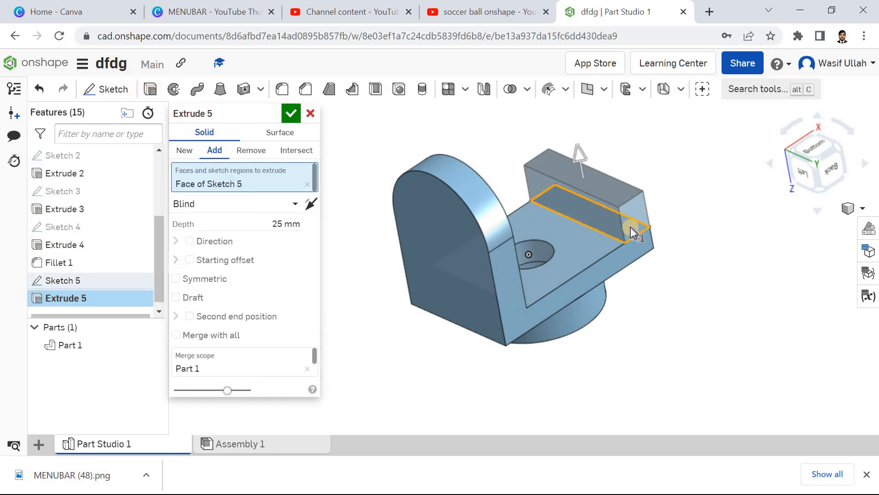
click(253, 223)
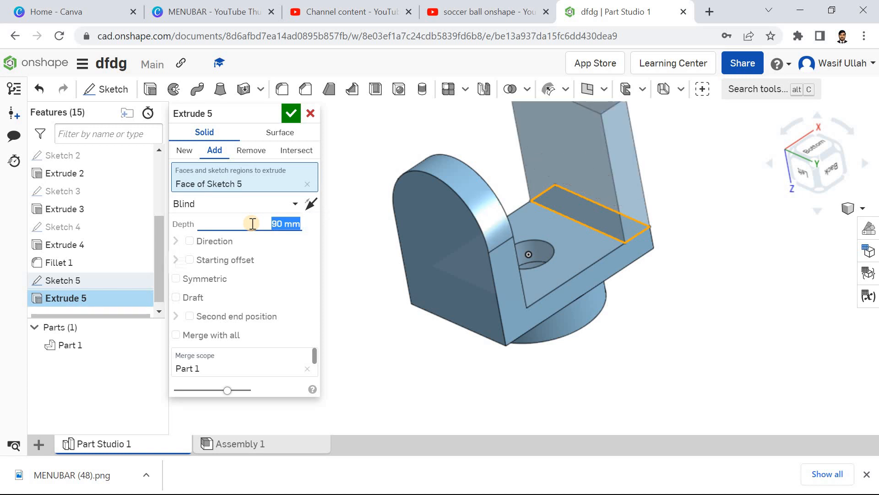
key(Return)
Fillet the two corner edges at the second leg's free end with a 40 mm radius
right_click(269, 171)
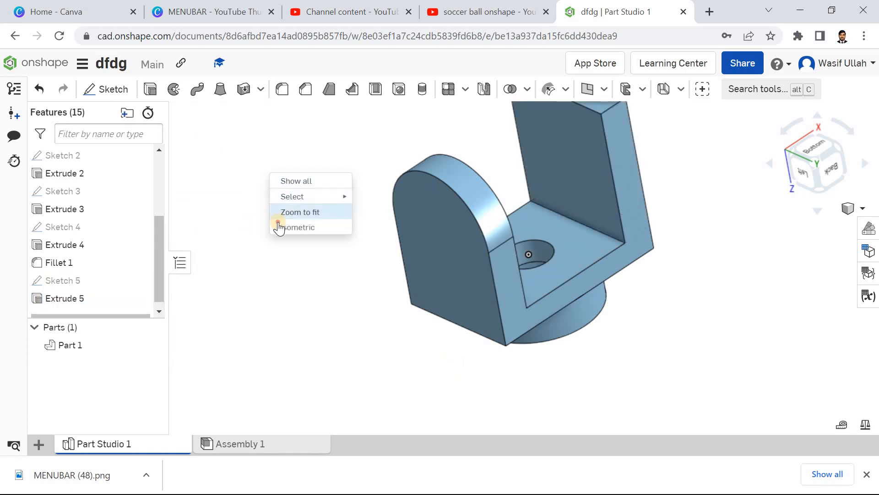
click(279, 222)
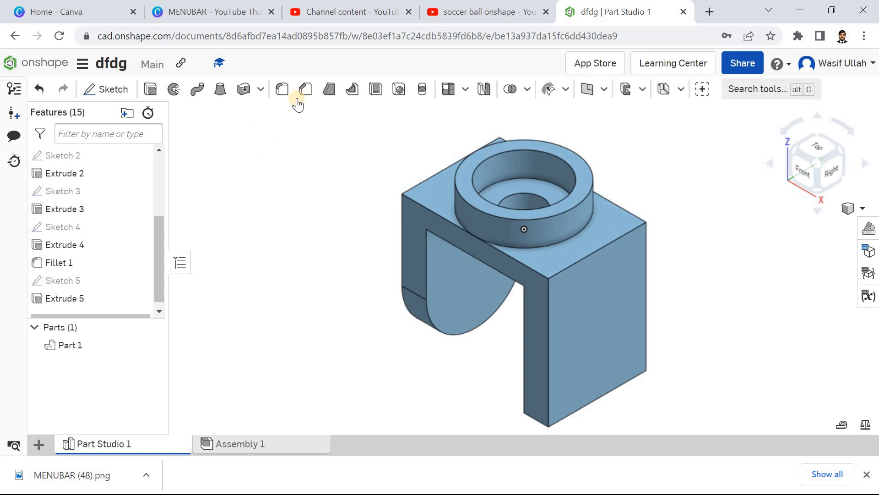
click(284, 91)
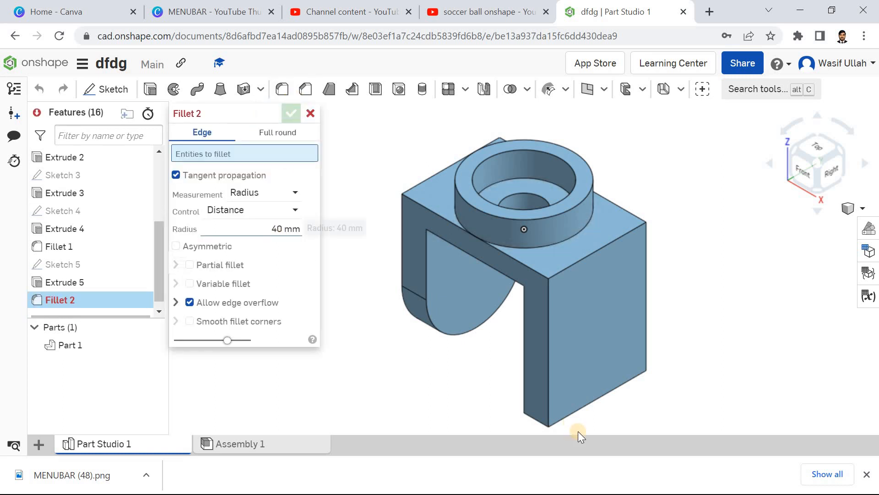
click(544, 421)
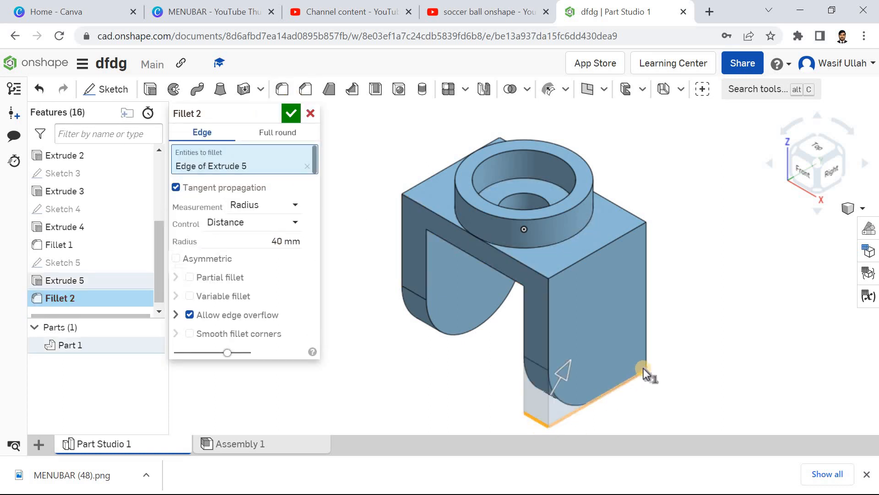
right_drag(610, 361, 650, 377)
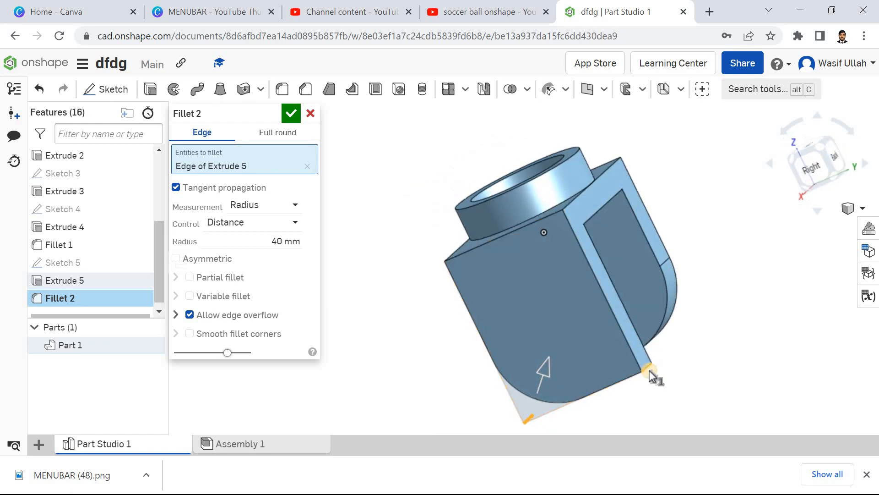
click(649, 371)
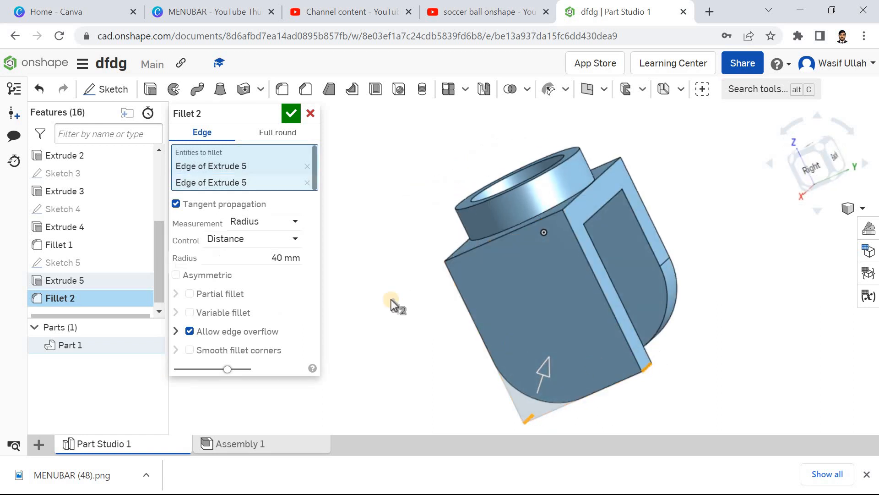
click(290, 119)
right_click(301, 159)
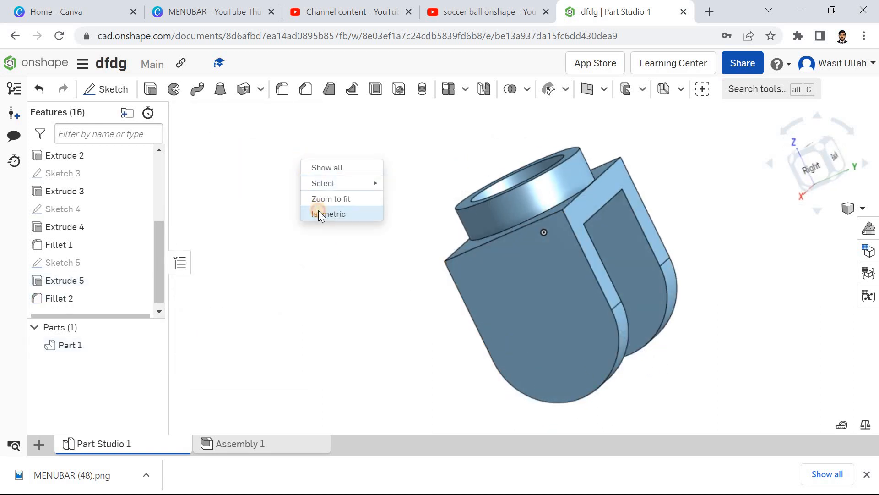
click(321, 213)
right_drag(285, 210, 291, 171)
right_click(292, 171)
click(329, 226)
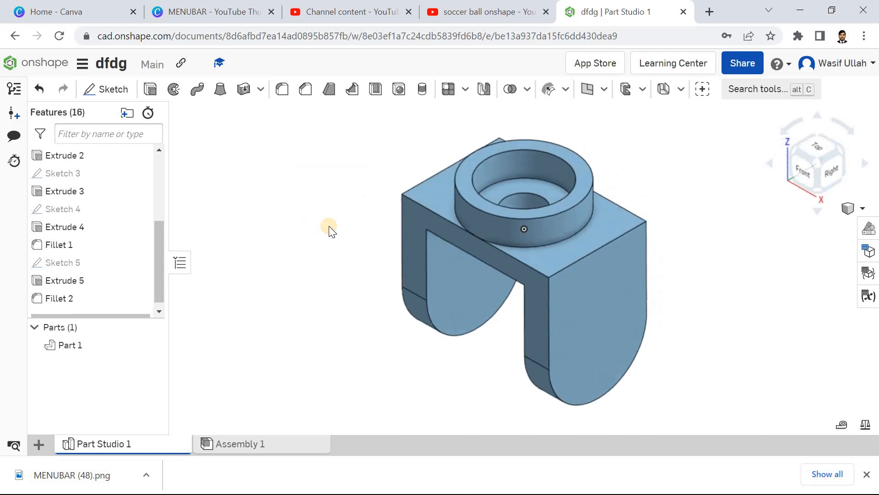
Switch to the reference drawing in Photos, examine the size and position of the holes in the legs, and return to Onshape
click(800, 10)
click(591, 486)
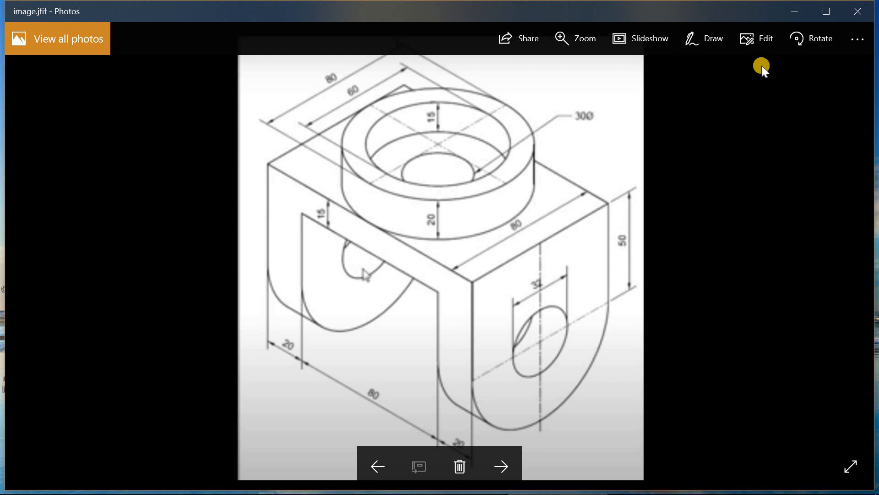
click(794, 12)
click(613, 488)
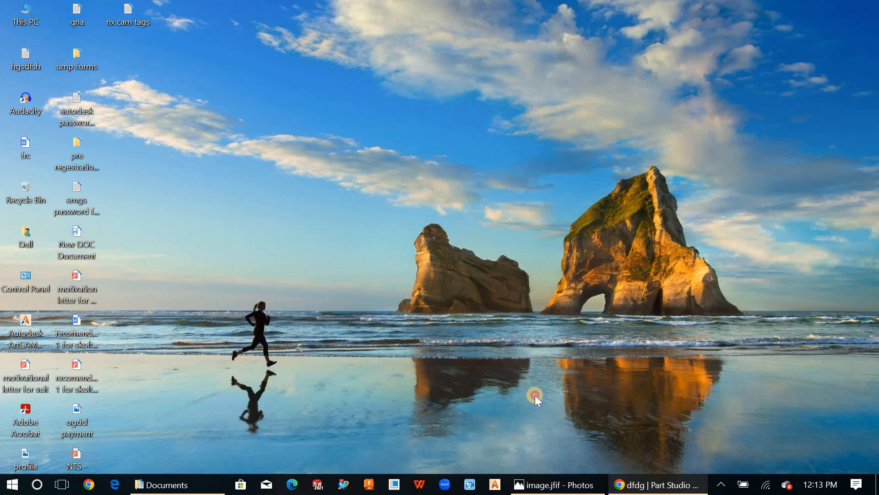
Start a sketch on the second leg's outer face and draw a circle about 35 mm in diameter near its rounded end
click(112, 89)
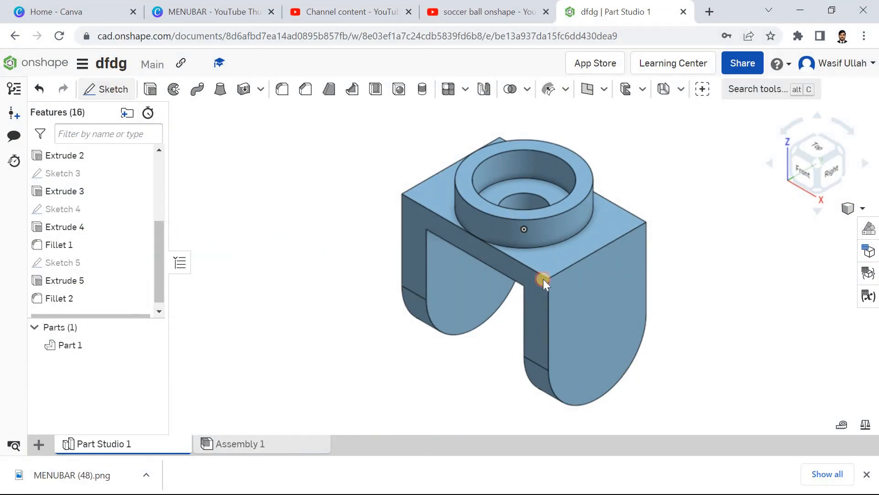
click(601, 351)
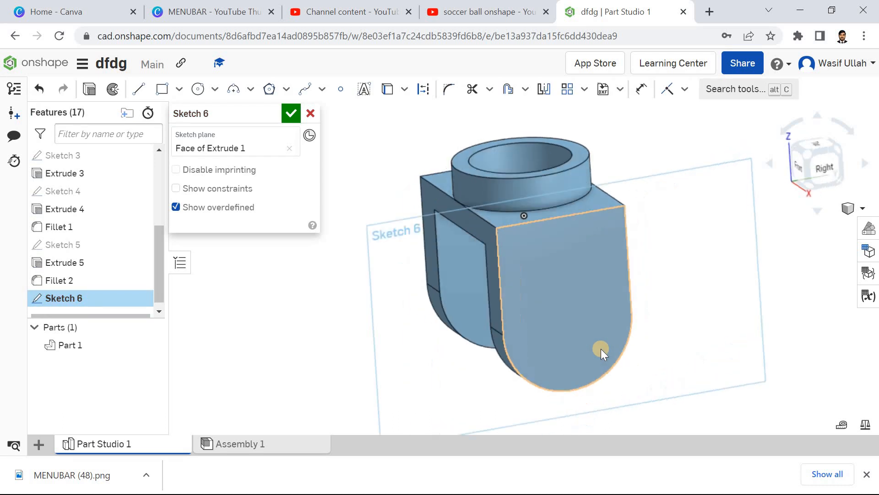
click(200, 90)
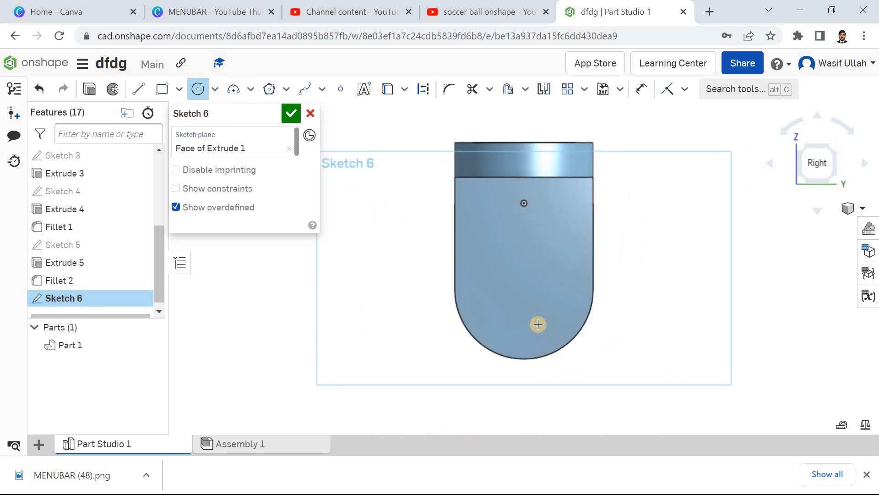
click(531, 311)
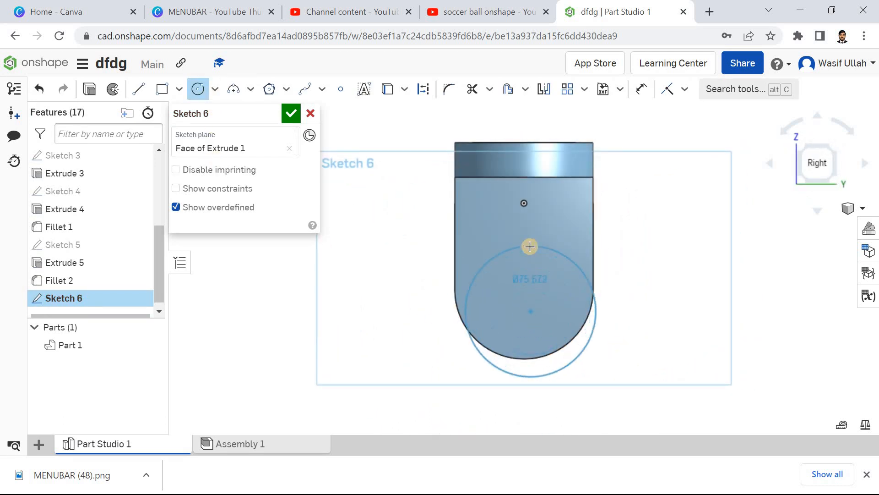
click(532, 280)
Dimension the circle's diameter to 32 mm
key(d)
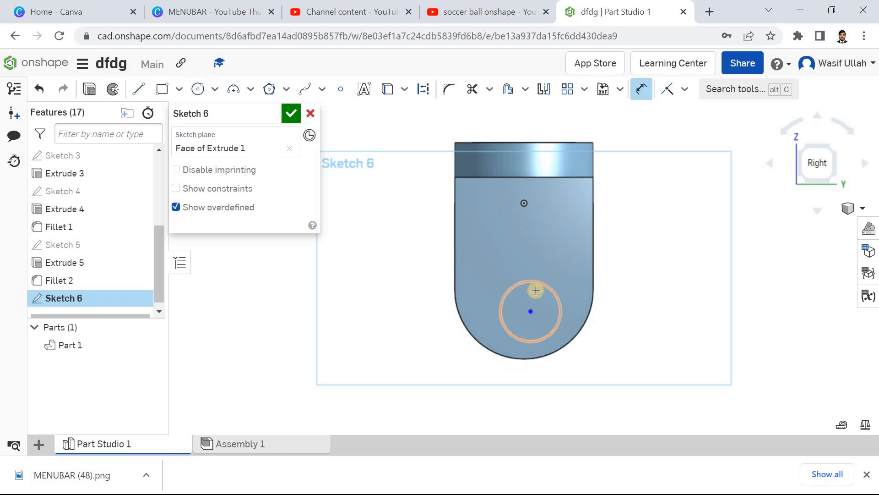
click(533, 281)
click(532, 259)
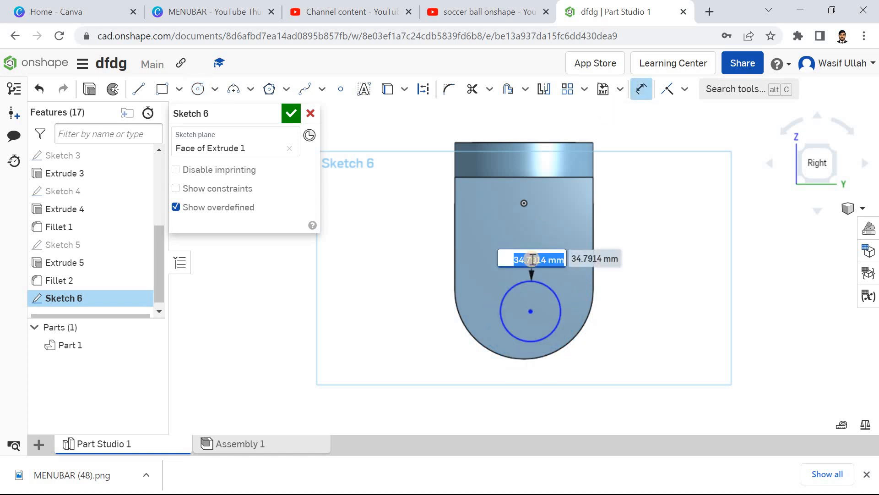
text(32)
key(Return)
key(Escape)
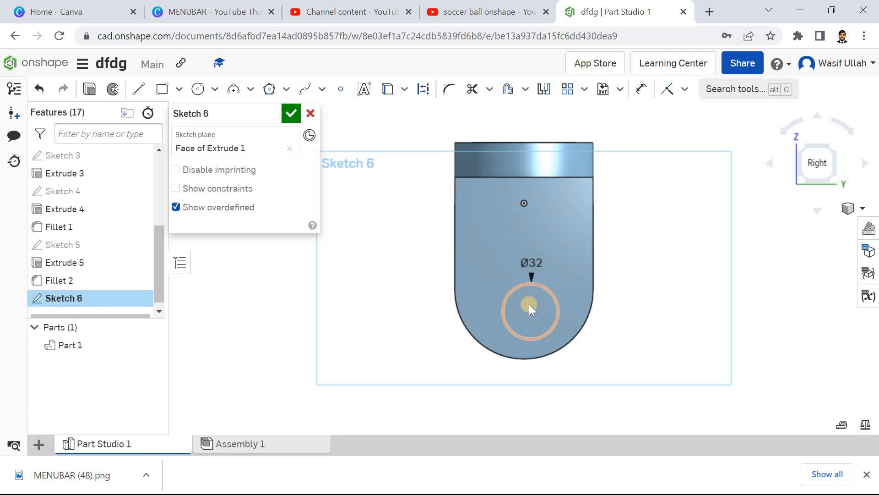
Make the circle concentric with the leg's rounded end and finish the sketch
click(687, 89)
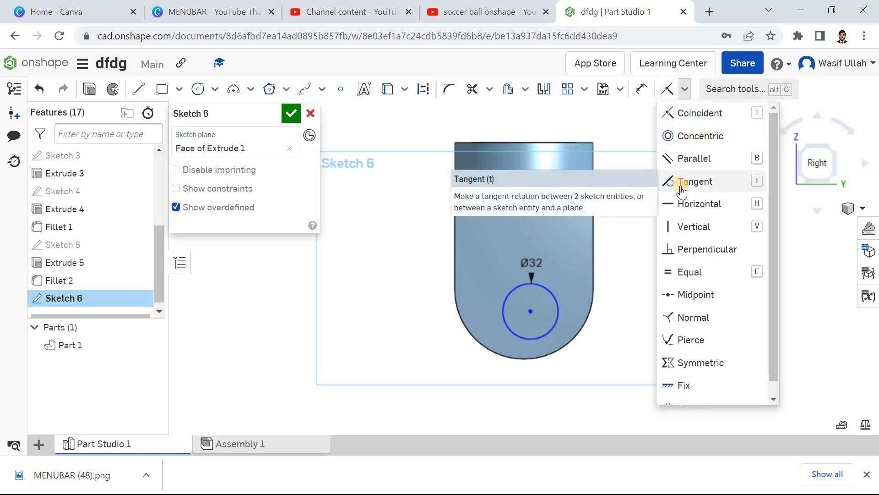
click(699, 136)
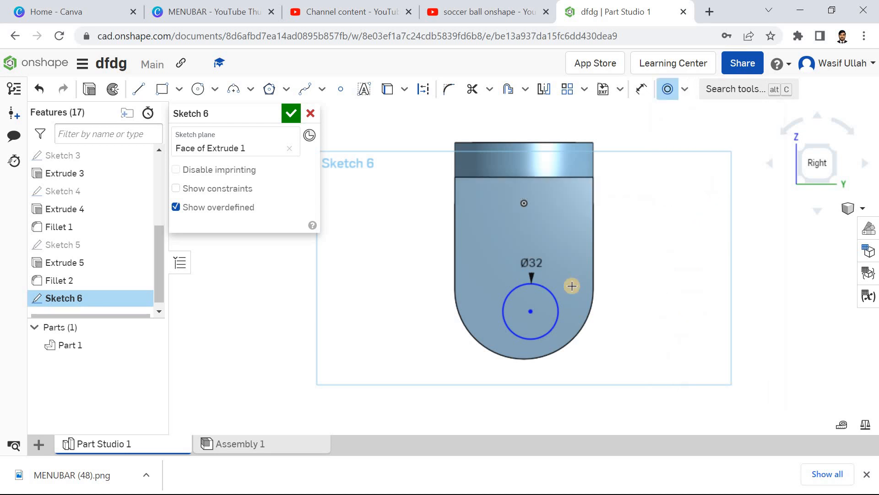
click(573, 339)
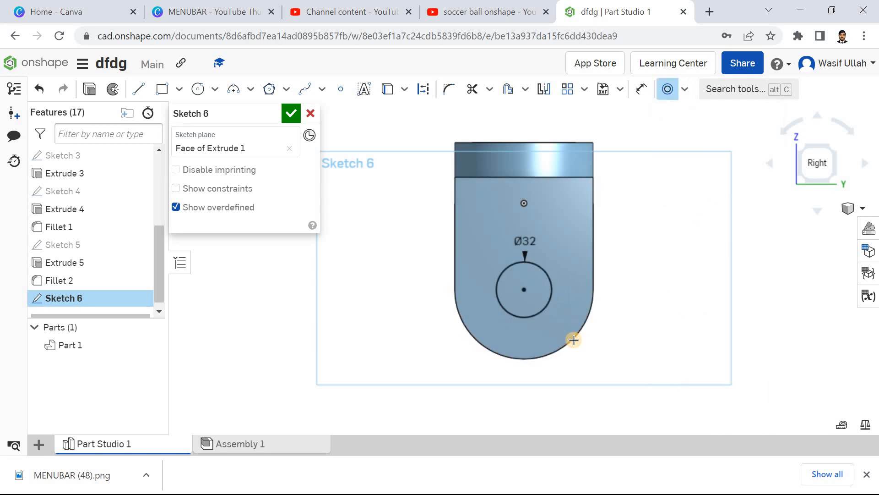
click(293, 117)
Extrude the circle as a Through all removal to cut the hole through both legs, and show the part in isometric view
right_click(373, 174)
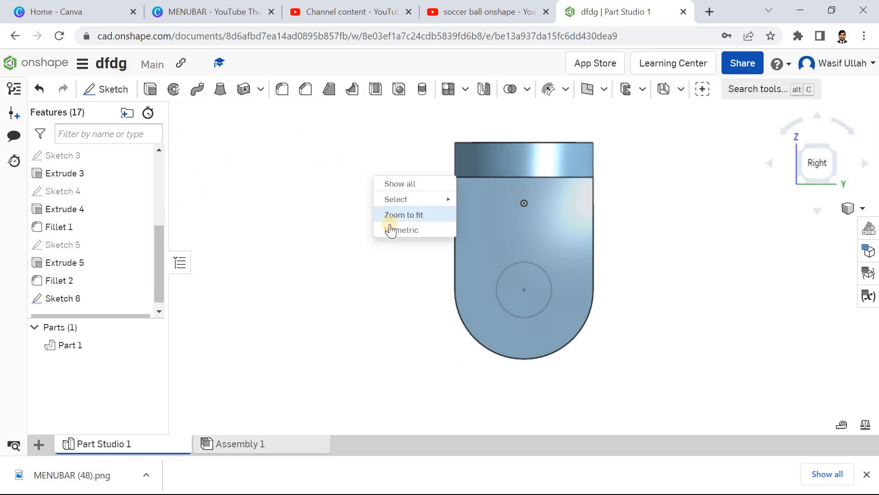
click(389, 229)
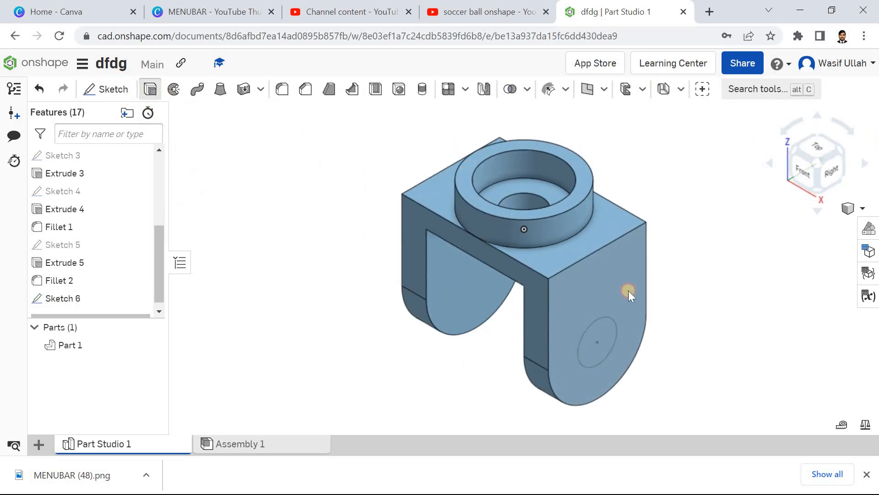
click(608, 336)
key(shift+e)
click(251, 151)
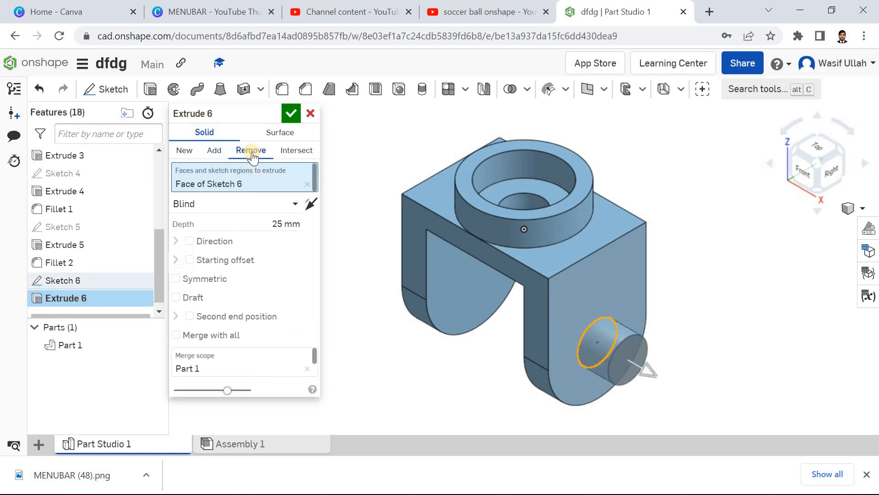
click(264, 204)
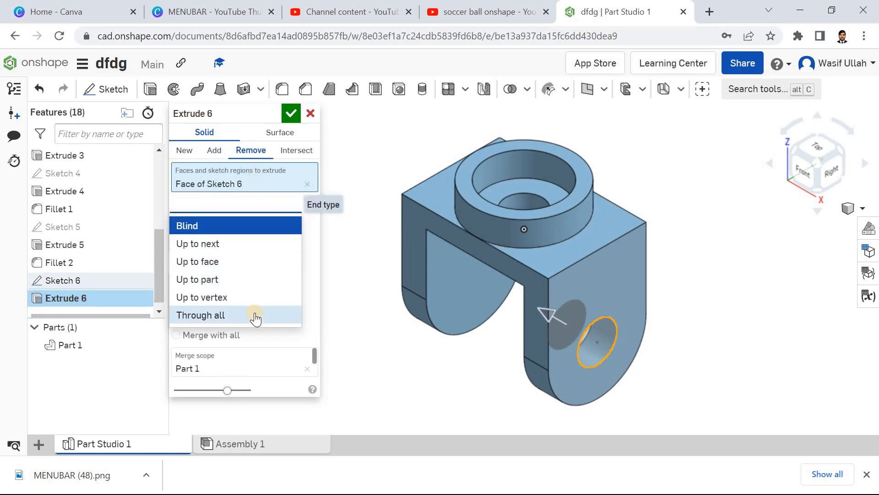
click(255, 313)
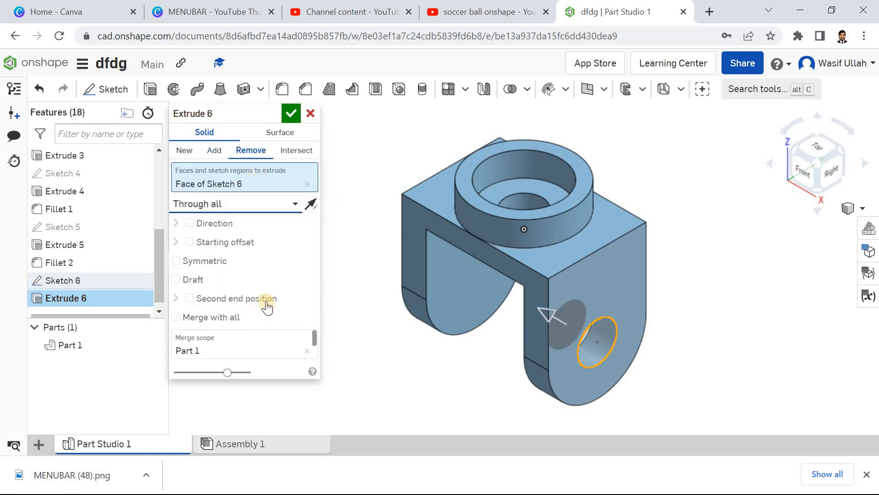
click(288, 115)
right_click(291, 150)
click(308, 198)
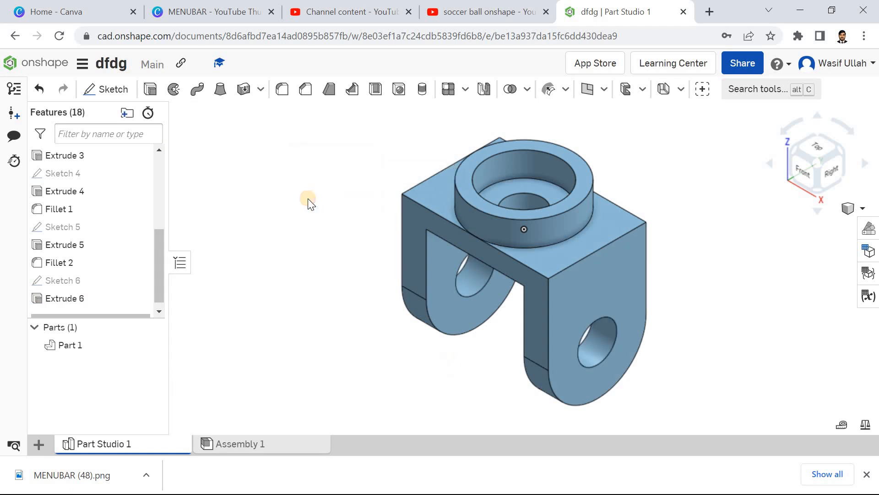
scroll(589, 221, up, 2)
scroll(321, 234, down, 2)
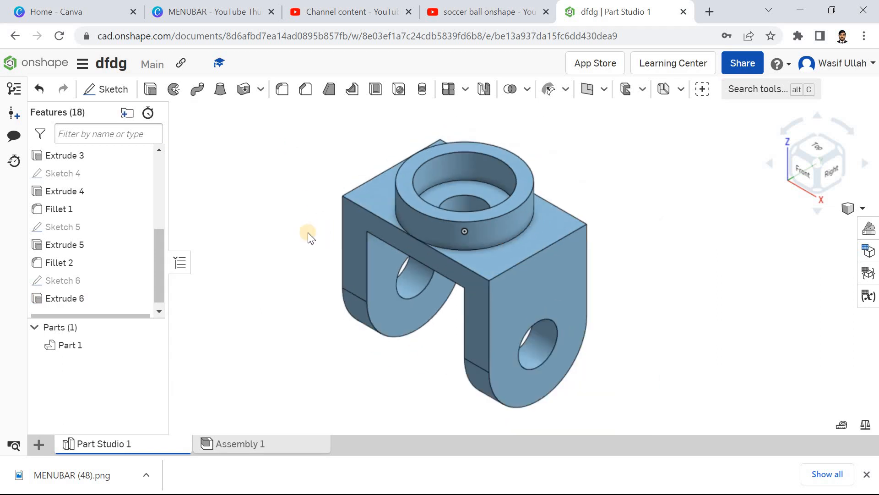
right_click(234, 196)
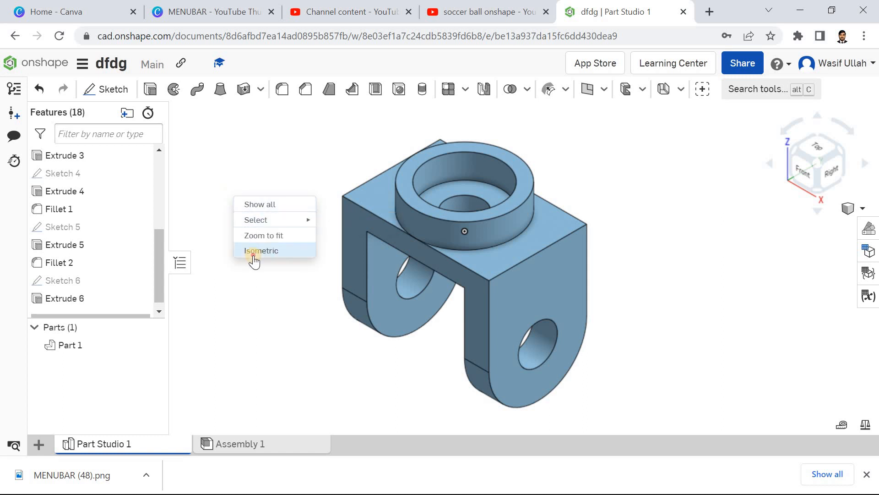
click(254, 252)
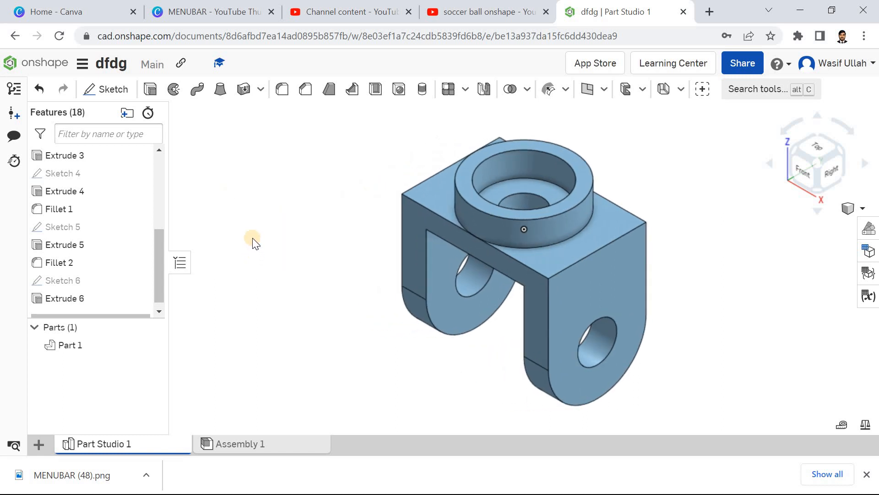